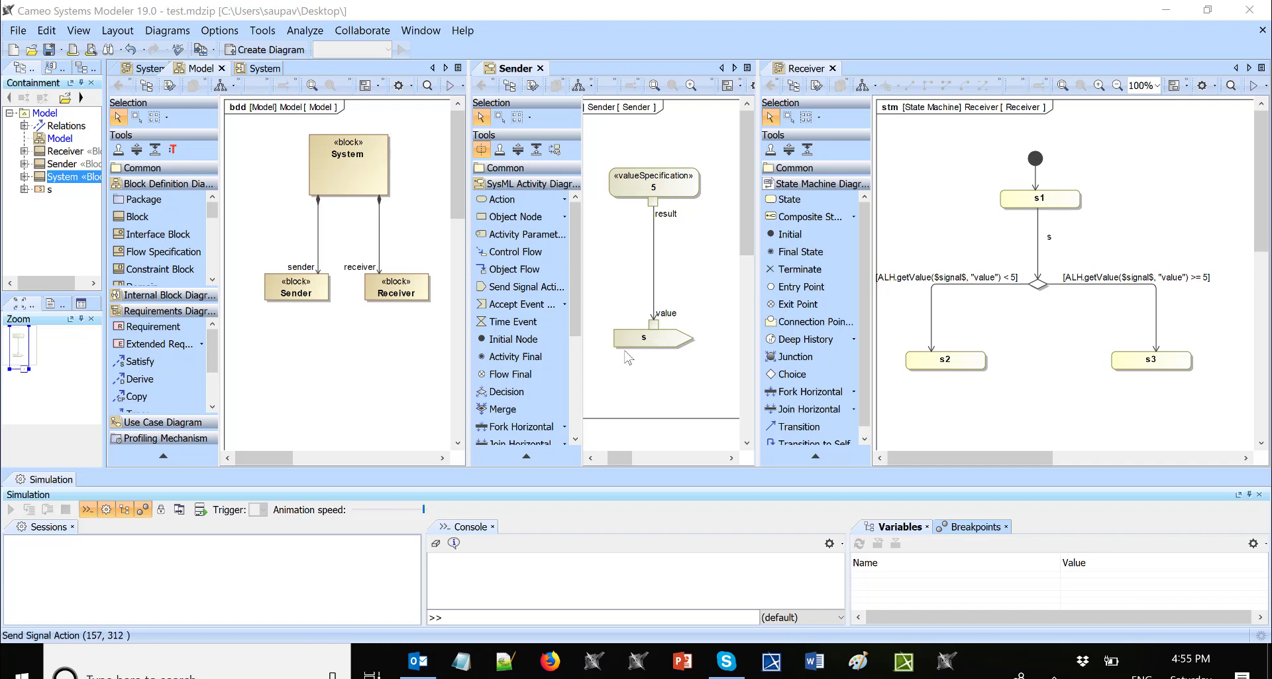
Expand signal s to reveal its value : Integer property and open the System ibd
{"action": "left_click", "coordinate": [29, 206]}
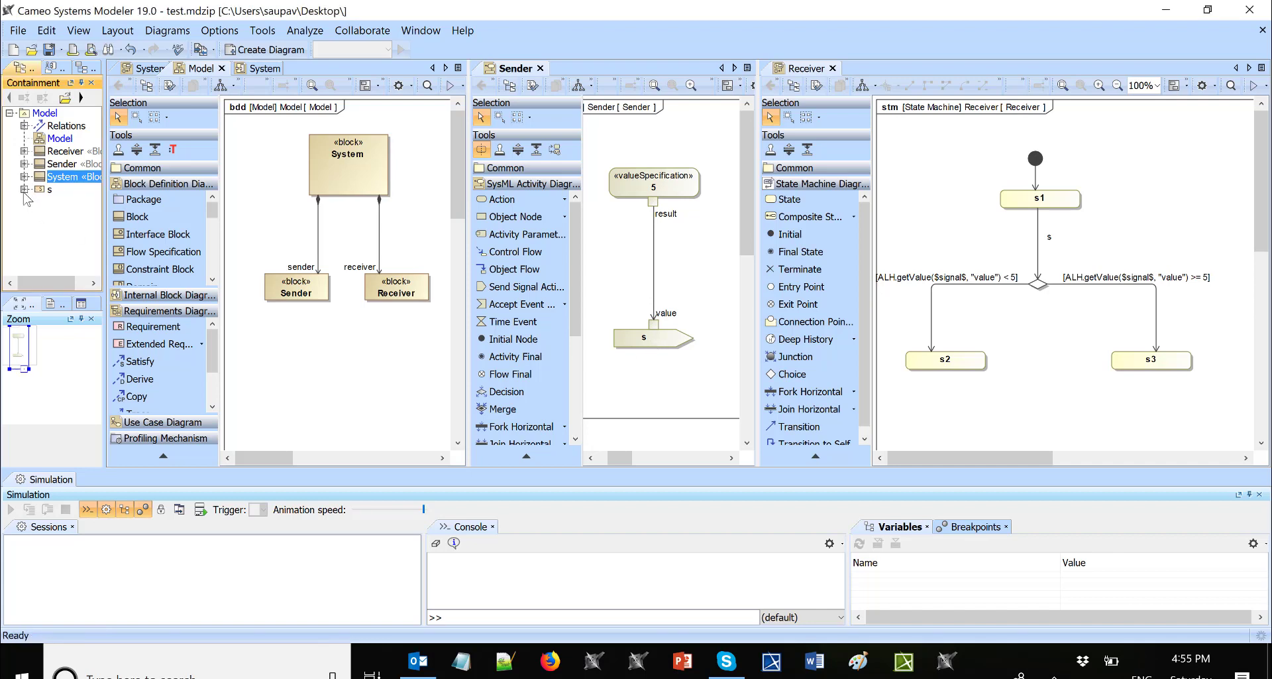
{"action": "left_click", "coordinate": [24, 189]}
{"action": "left_click_drag", "start_coordinate": [53, 282], "coordinate": [67, 285]}
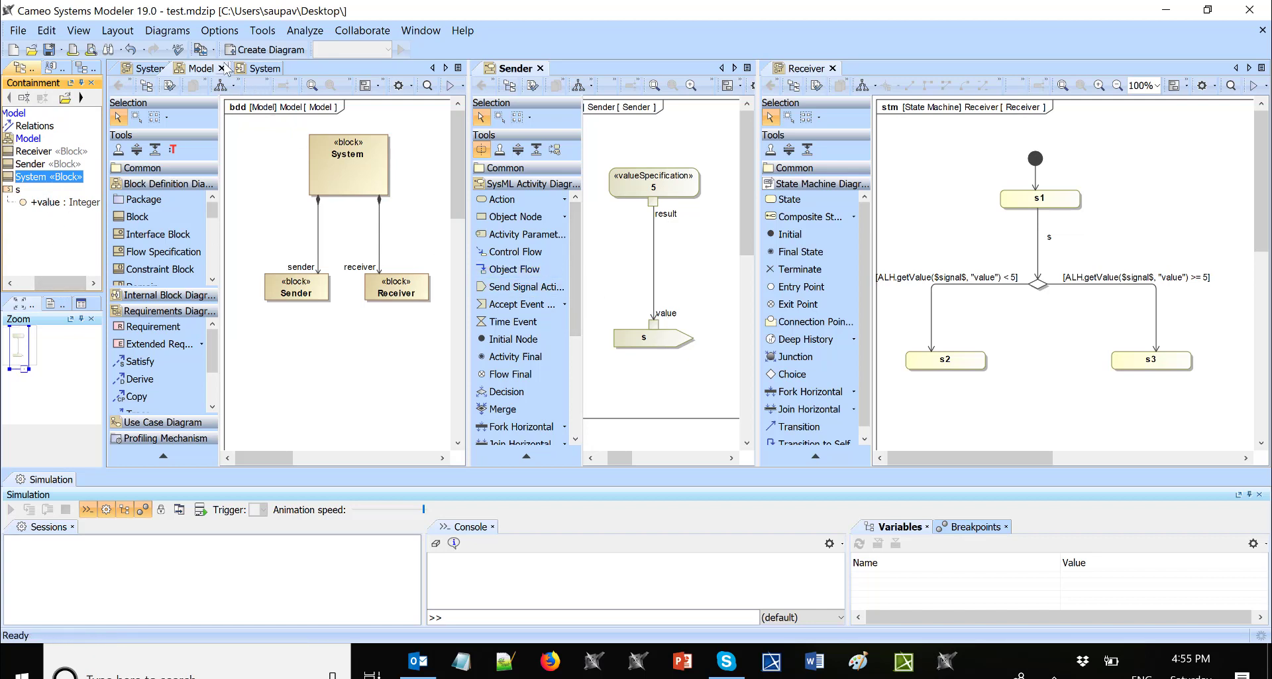
{"action": "left_click", "coordinate": [258, 68]}
{"action": "mouse_move", "coordinate": [284, 458]}
{"action": "left_mouse_down"}
{"action": "mouse_move", "coordinate": [315, 459]}
{"action": "mouse_move", "coordinate": [291, 442]}
{"action": "left_mouse_up"}
Fit, zoom and scroll the System ibd until receiver : Receiver is in view
{"action": "key", "text": "ctrl+w"}
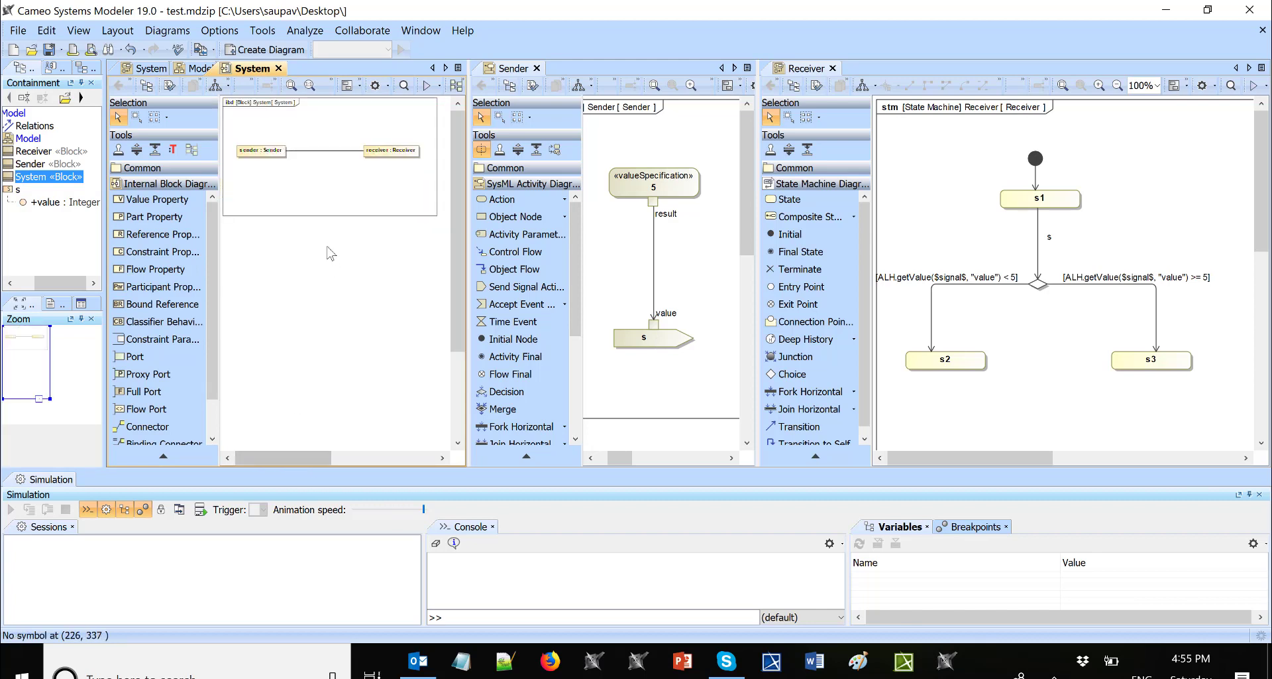
{"action": "scroll", "coordinate": [278, 191], "scroll_direction": "up", "scroll_amount": 2}
{"action": "scroll", "coordinate": [268, 212], "scroll_direction": "up", "scroll_amount": 1}
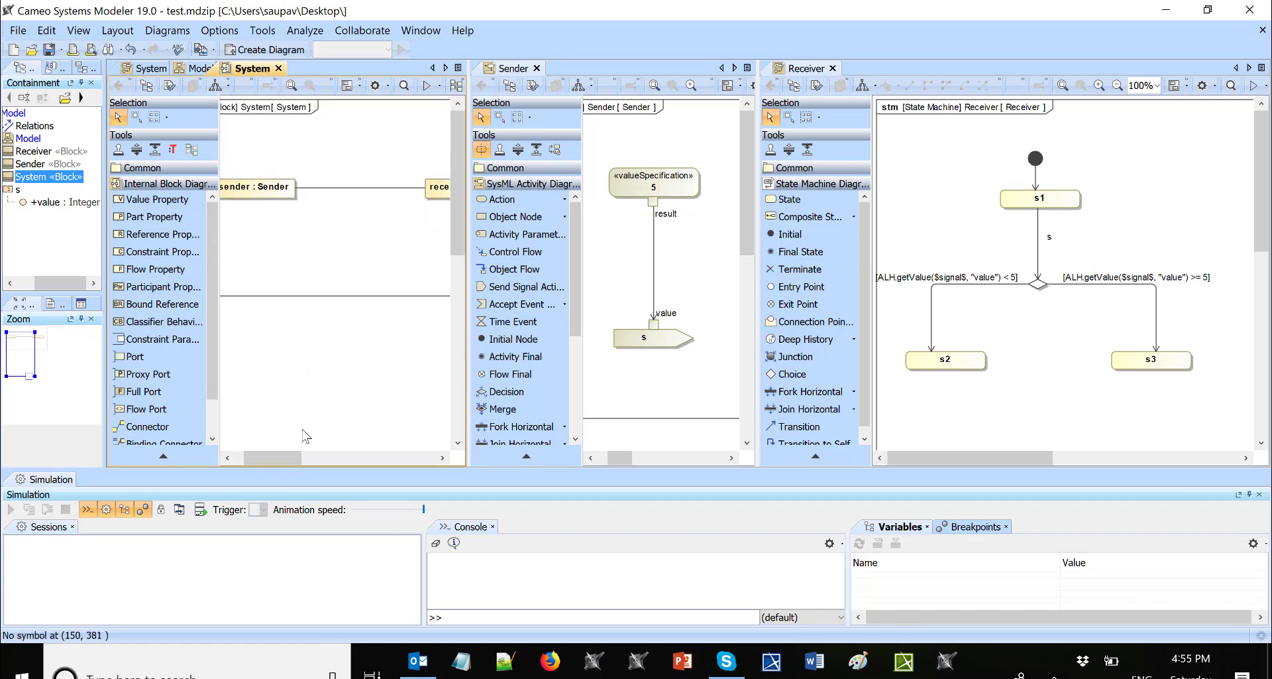
{"action": "mouse_move", "coordinate": [291, 456]}
{"action": "left_mouse_down"}
{"action": "mouse_move", "coordinate": [278, 457]}
{"action": "mouse_move", "coordinate": [290, 457]}
{"action": "left_mouse_up"}
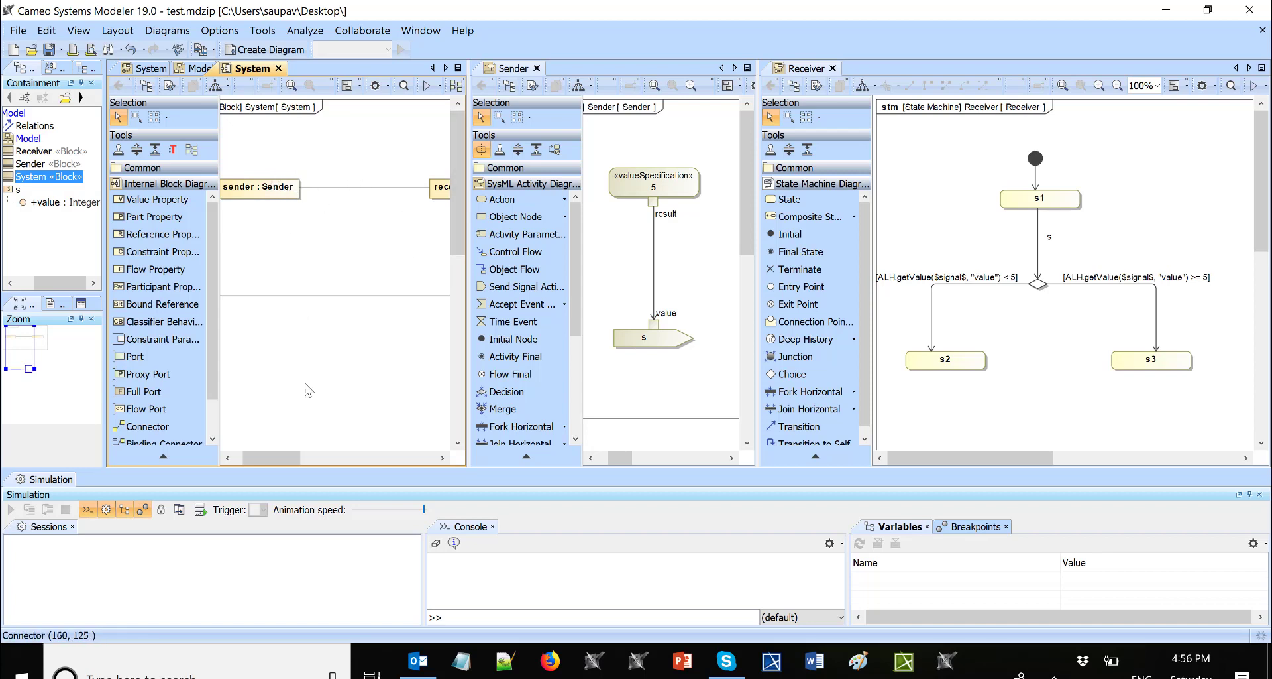
{"action": "left_click_drag", "start_coordinate": [290, 458], "coordinate": [304, 458]}
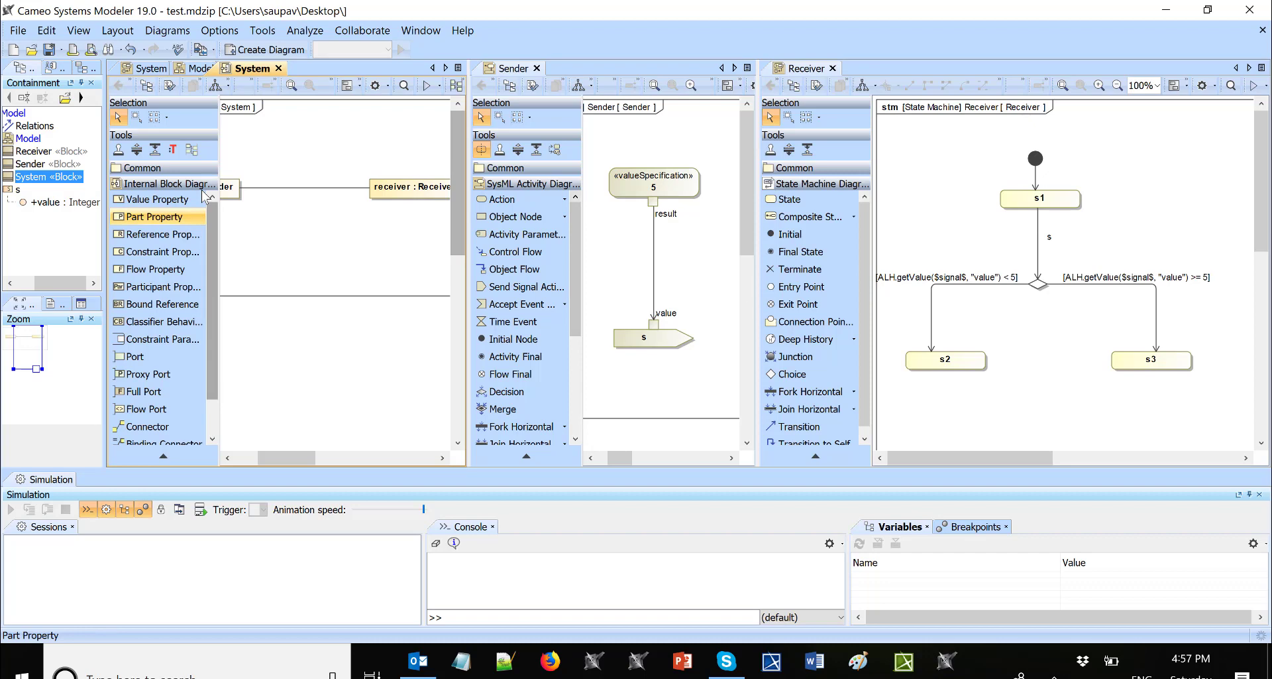
Switch to the Model block definition diagram in the normal multi-panel layout
{"action": "right_click", "coordinate": [254, 132]}
{"action": "left_click", "coordinate": [198, 70]}
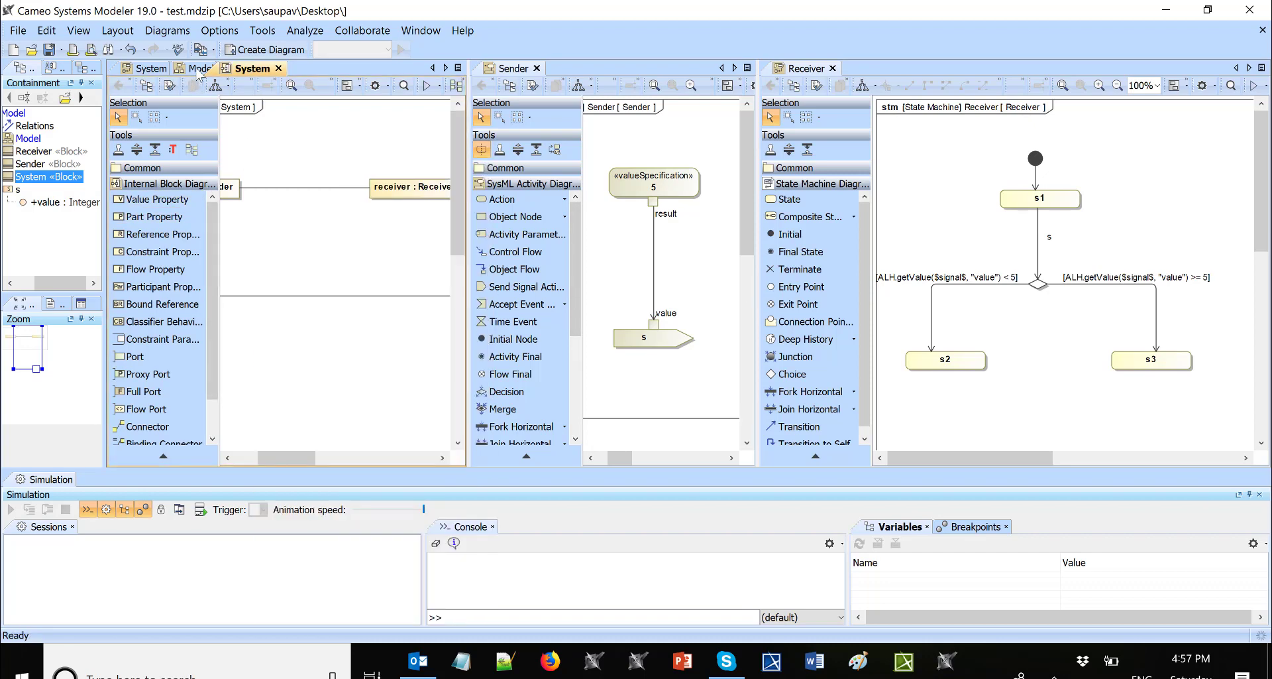
{"action": "left_click", "coordinate": [197, 69]}
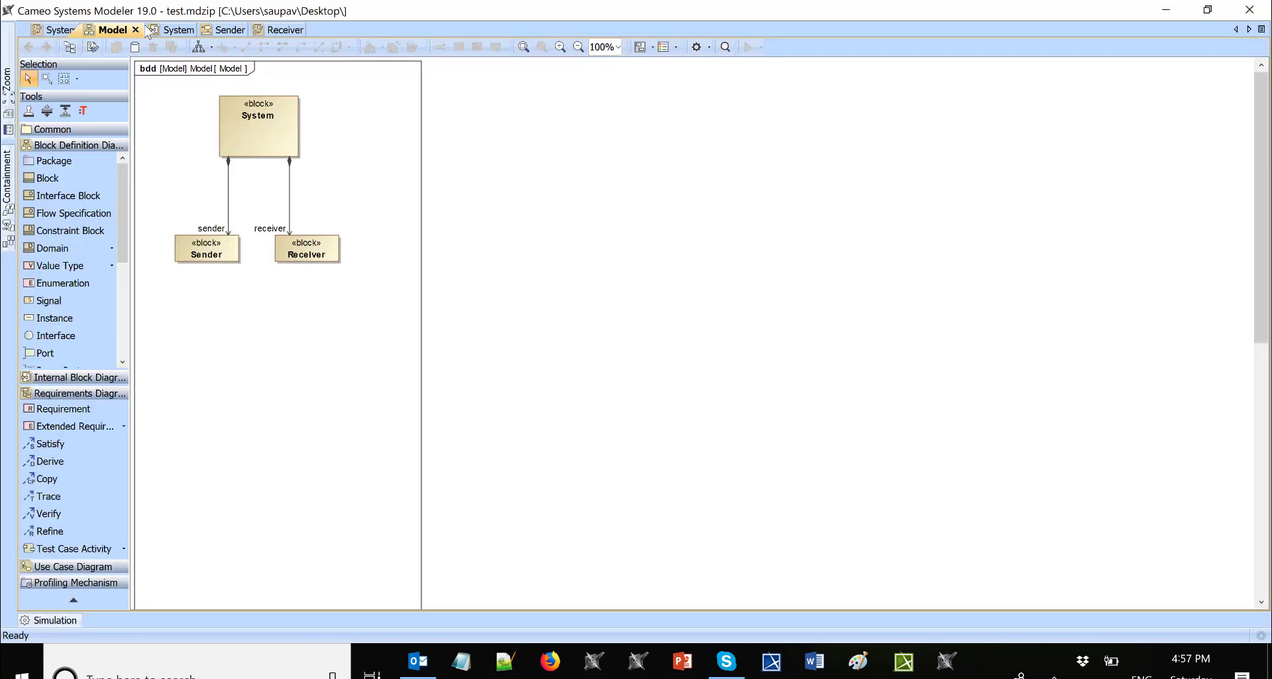
{"action": "key", "text": "ctrl+shift+F12"}
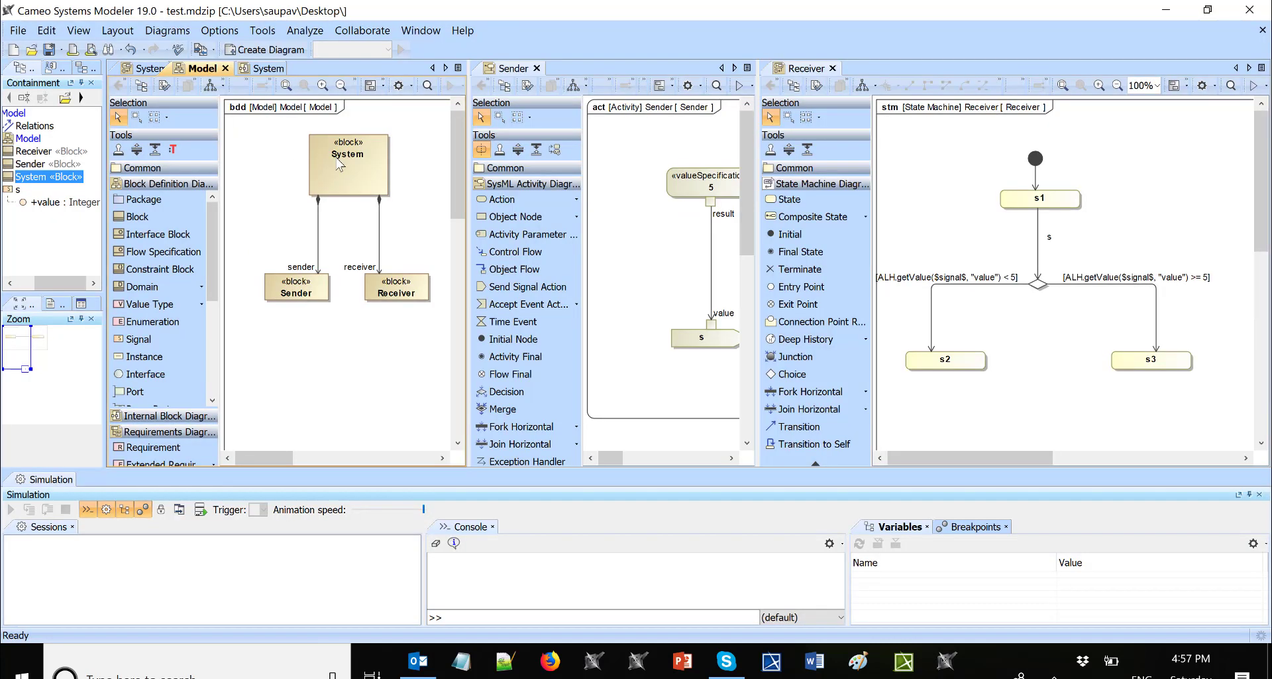
Run a simulation of the System block so the Receiver reaches s3
{"action": "left_click", "coordinate": [364, 153]}
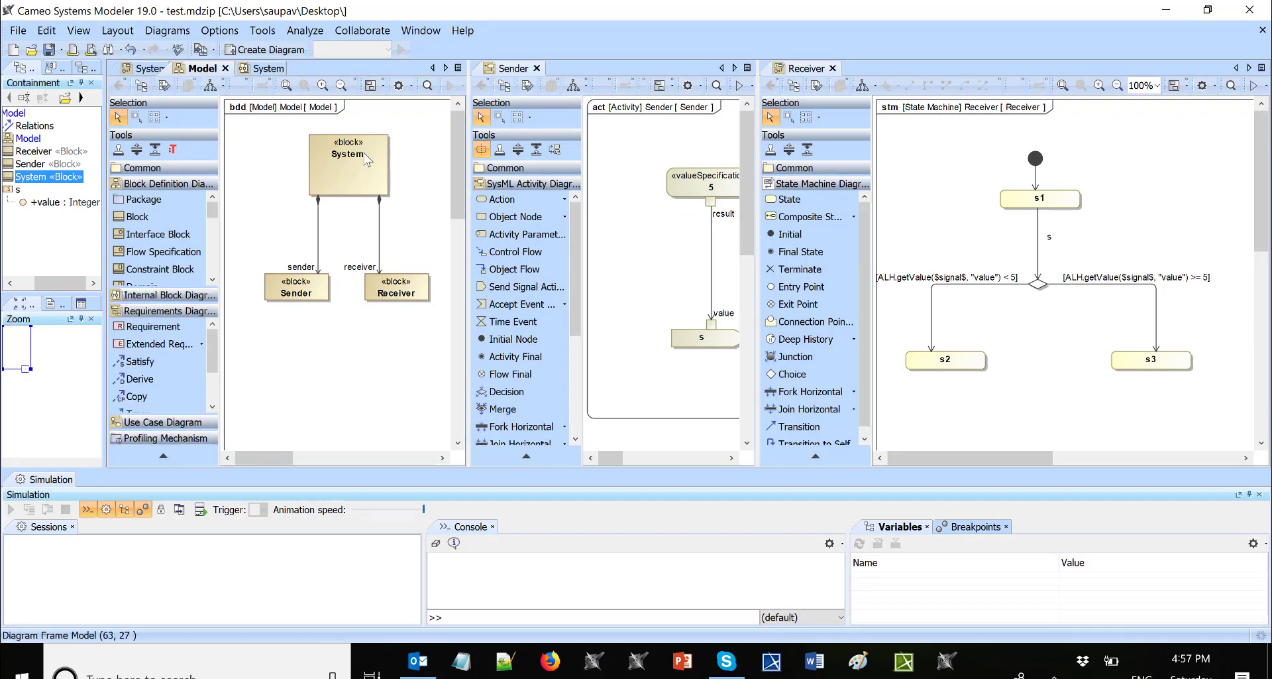
{"action": "right_click", "coordinate": [363, 153]}
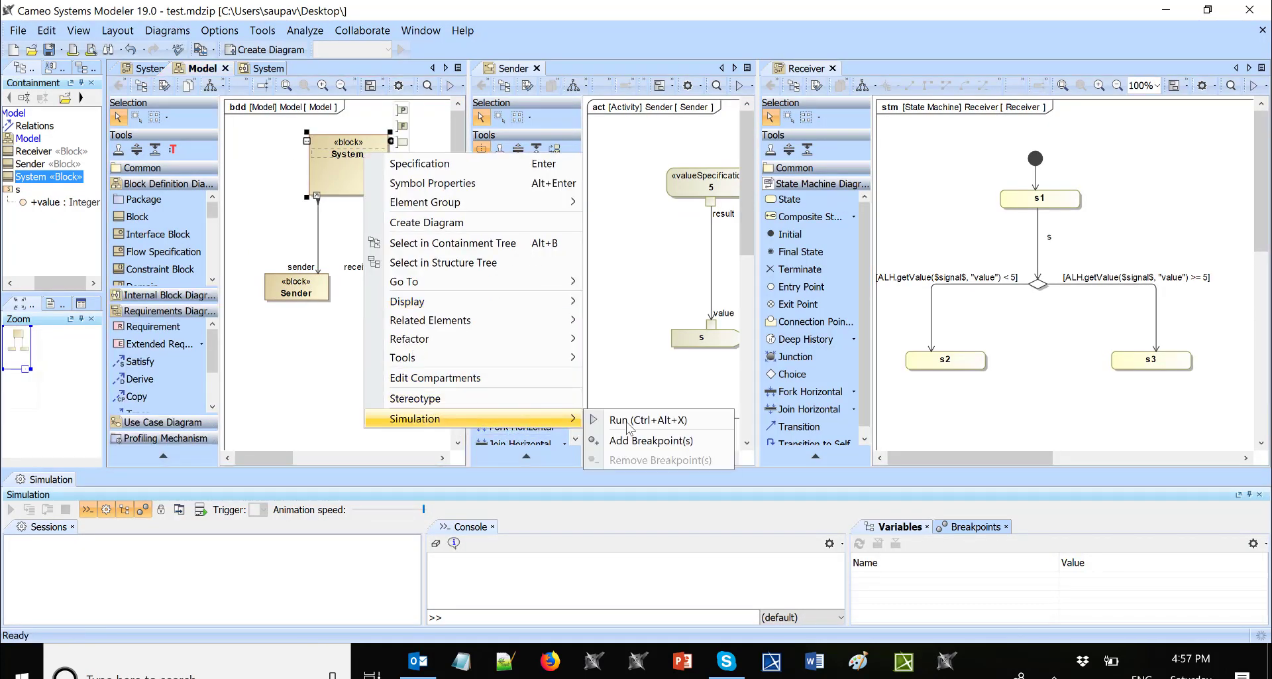
{"action": "left_click", "coordinate": [637, 424]}
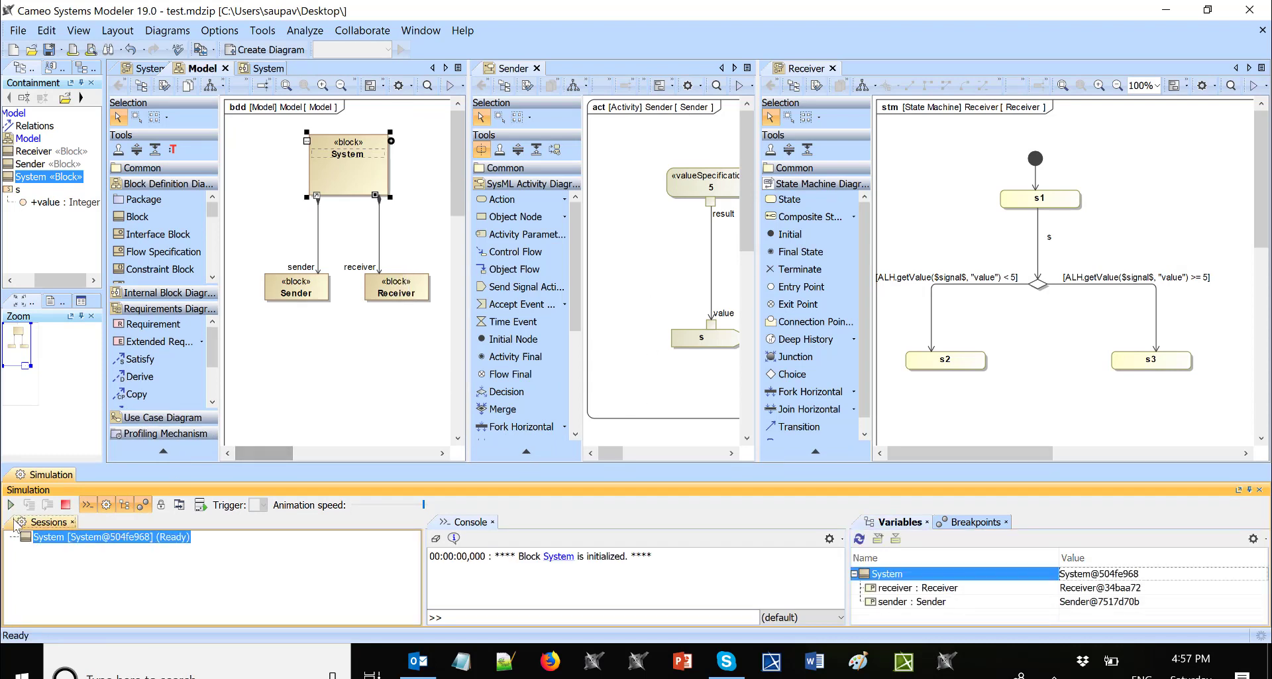
{"action": "left_click", "coordinate": [11, 504]}
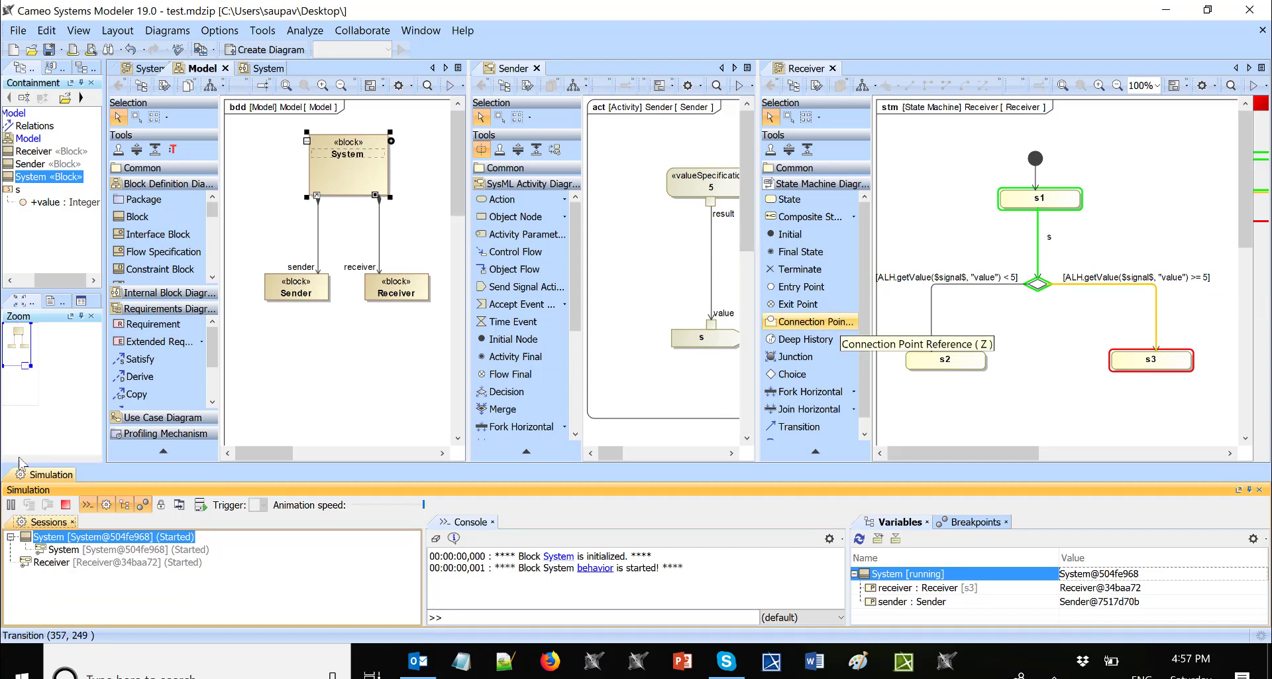
Terminate the run, restart a fresh session and lower the animation speed
{"action": "left_click", "coordinate": [65, 504]}
{"action": "left_click", "coordinate": [11, 505]}
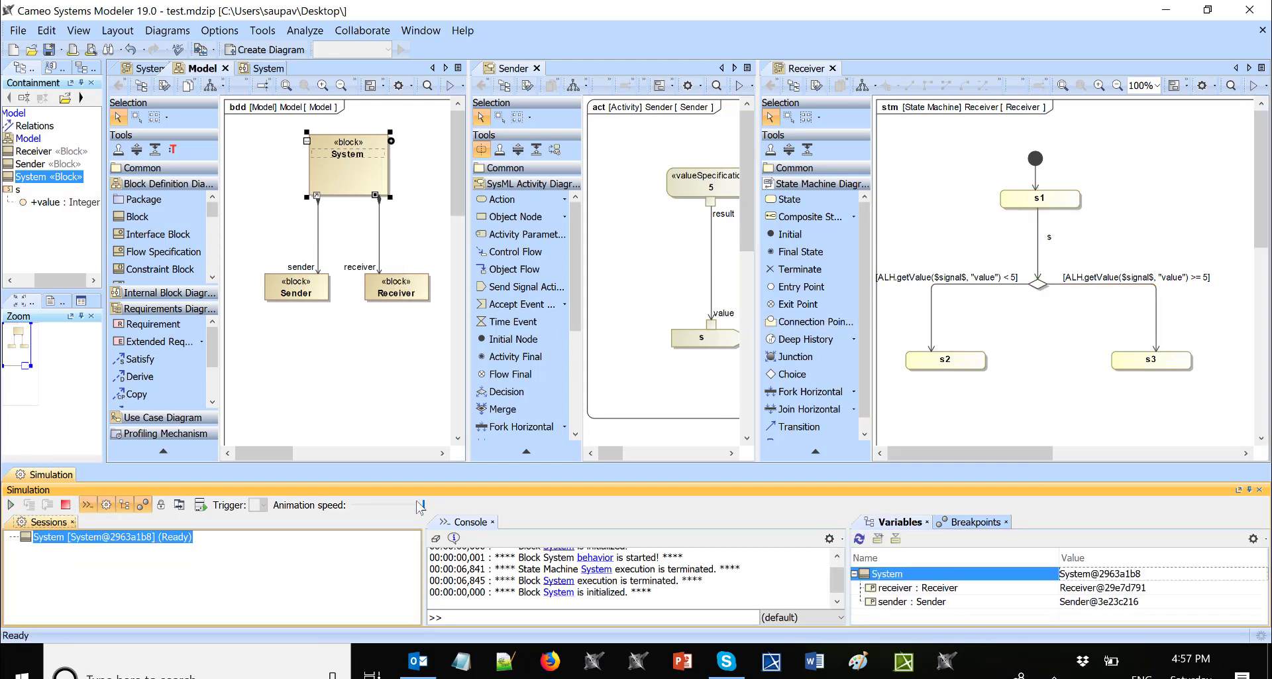
{"action": "left_click_drag", "start_coordinate": [424, 505], "coordinate": [409, 507]}
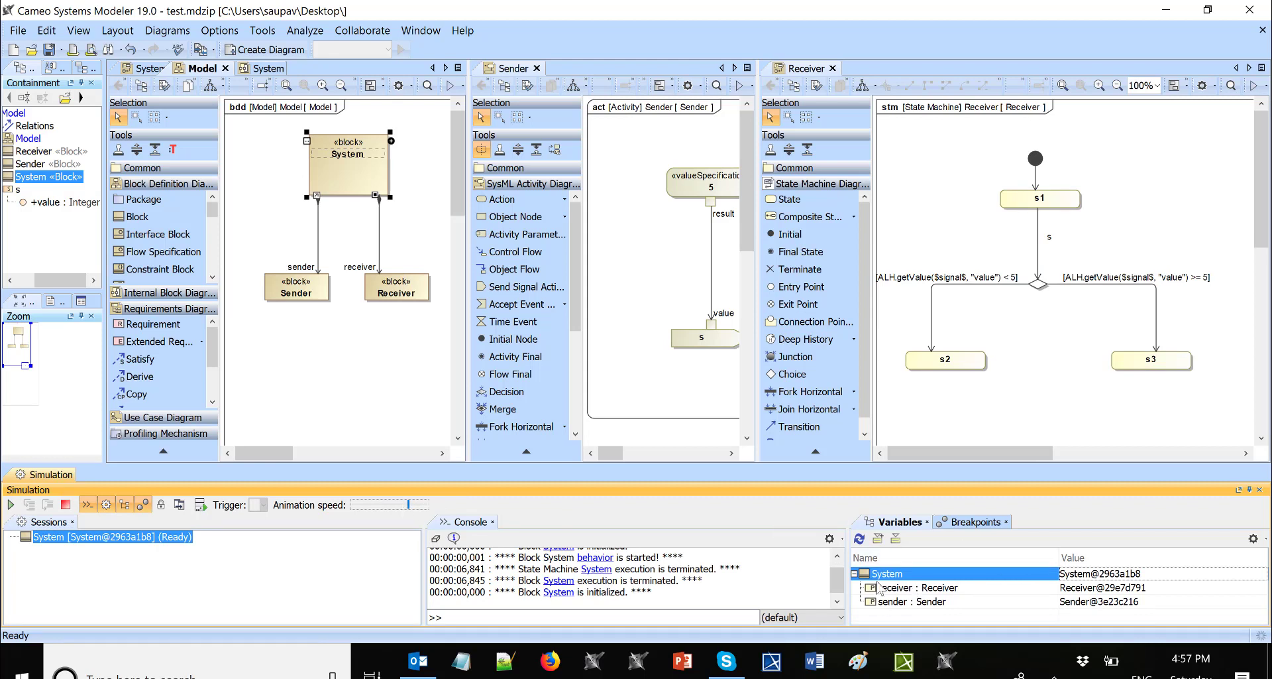
Change the Sender's value specification from 5 to 2 and rerun the simulation
{"action": "left_click", "coordinate": [712, 189]}
{"action": "left_click", "coordinate": [712, 190]}
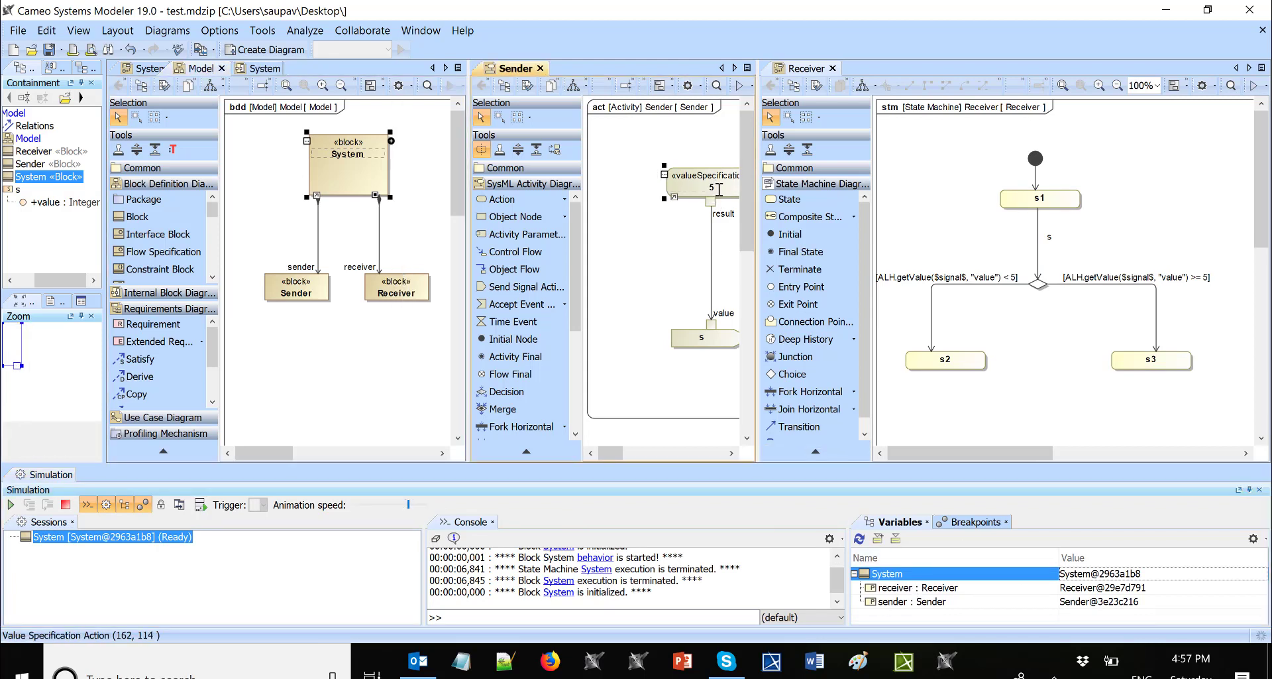
{"action": "type", "text": "2"}
{"action": "left_click", "coordinate": [660, 318]}
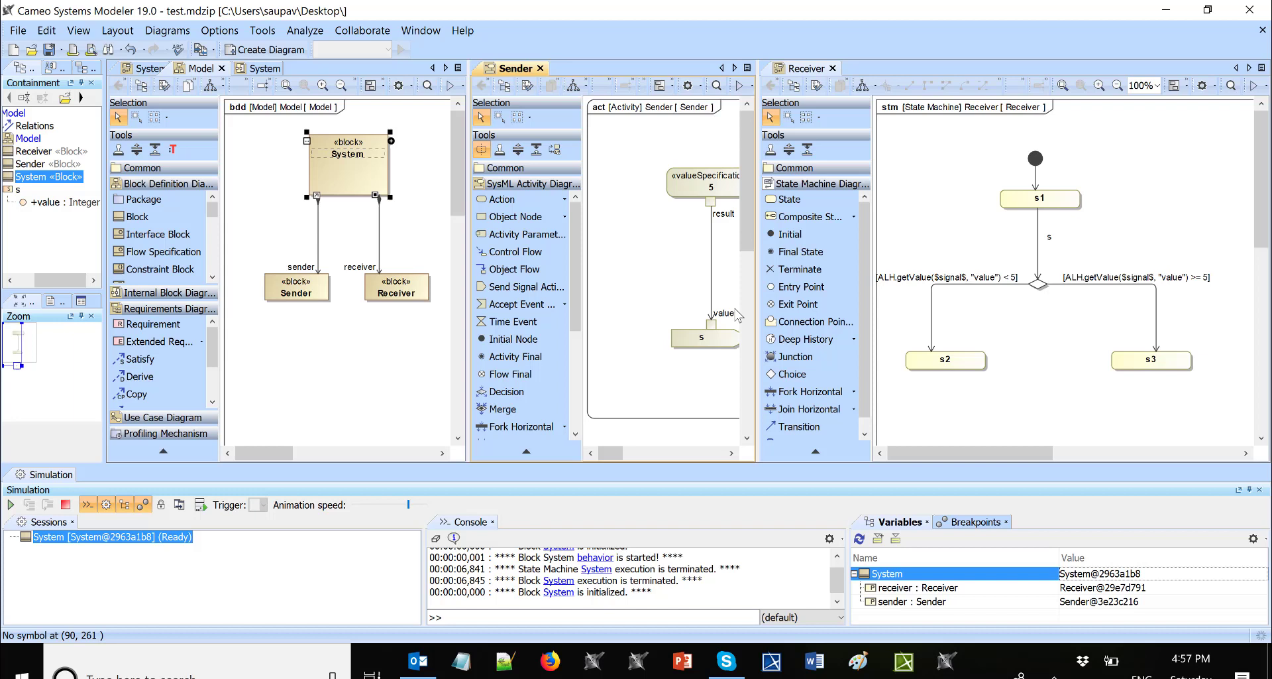
{"action": "left_click", "coordinate": [11, 504]}
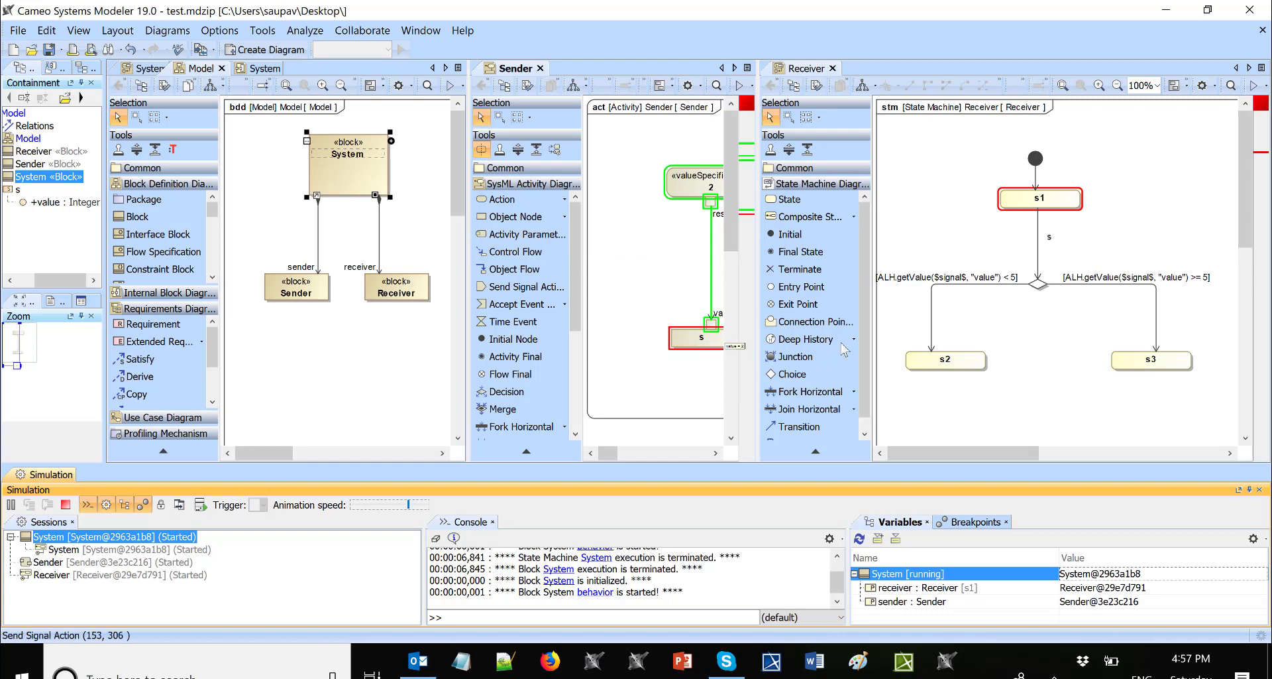
{"action": "left_click", "coordinate": [257, 68]}
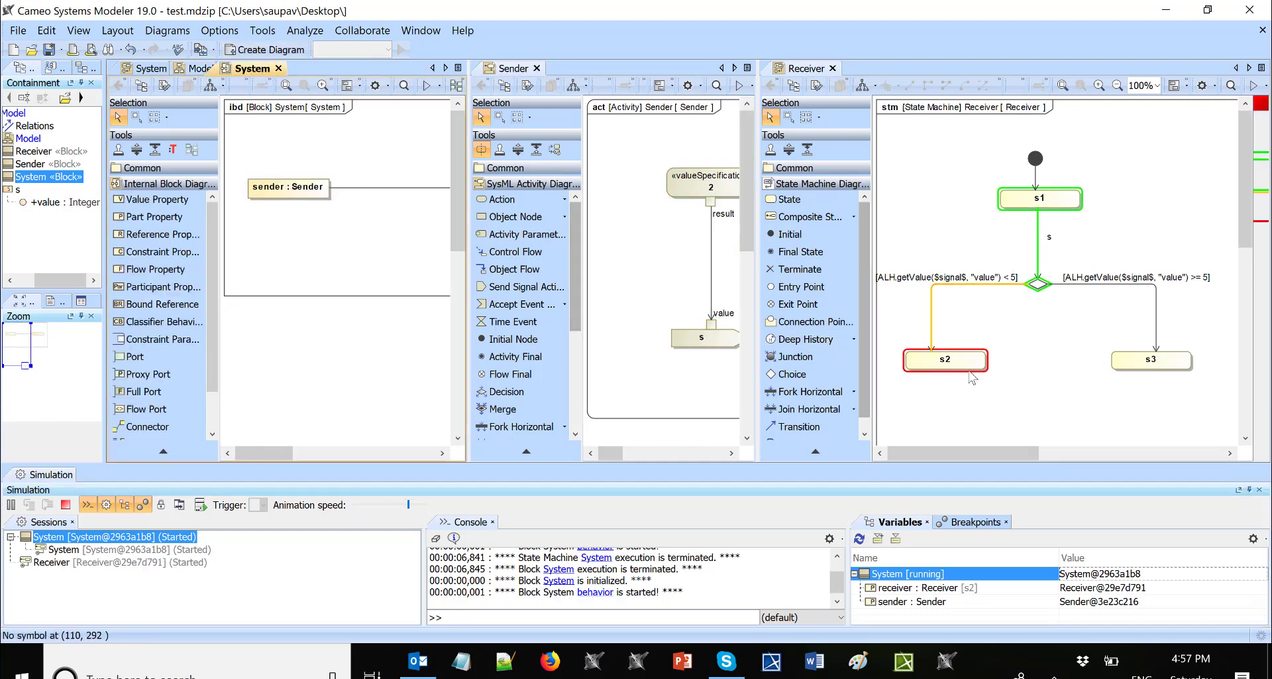
Return to the Model bdd and deselect the System block
{"action": "left_click", "coordinate": [198, 69]}
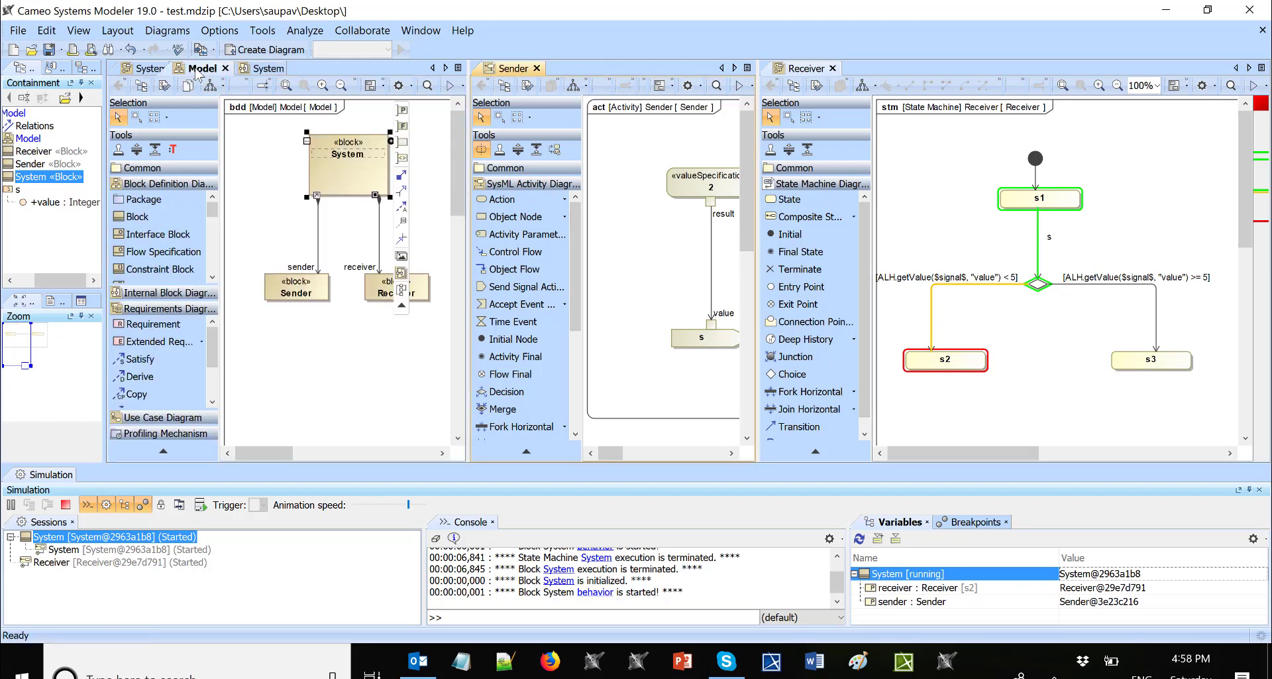
{"action": "left_click", "coordinate": [336, 324]}
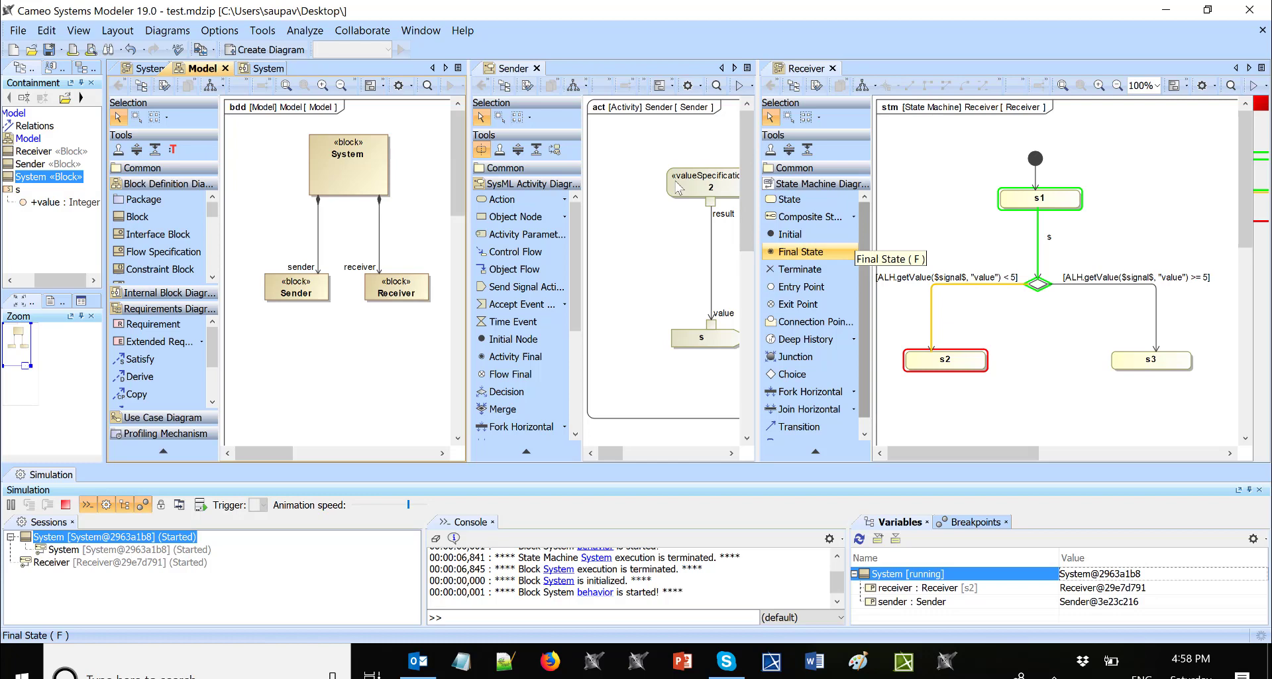
Locate the Sender activity in the containment tree and set it as s1's do activity
{"action": "right_click", "coordinate": [608, 141]}
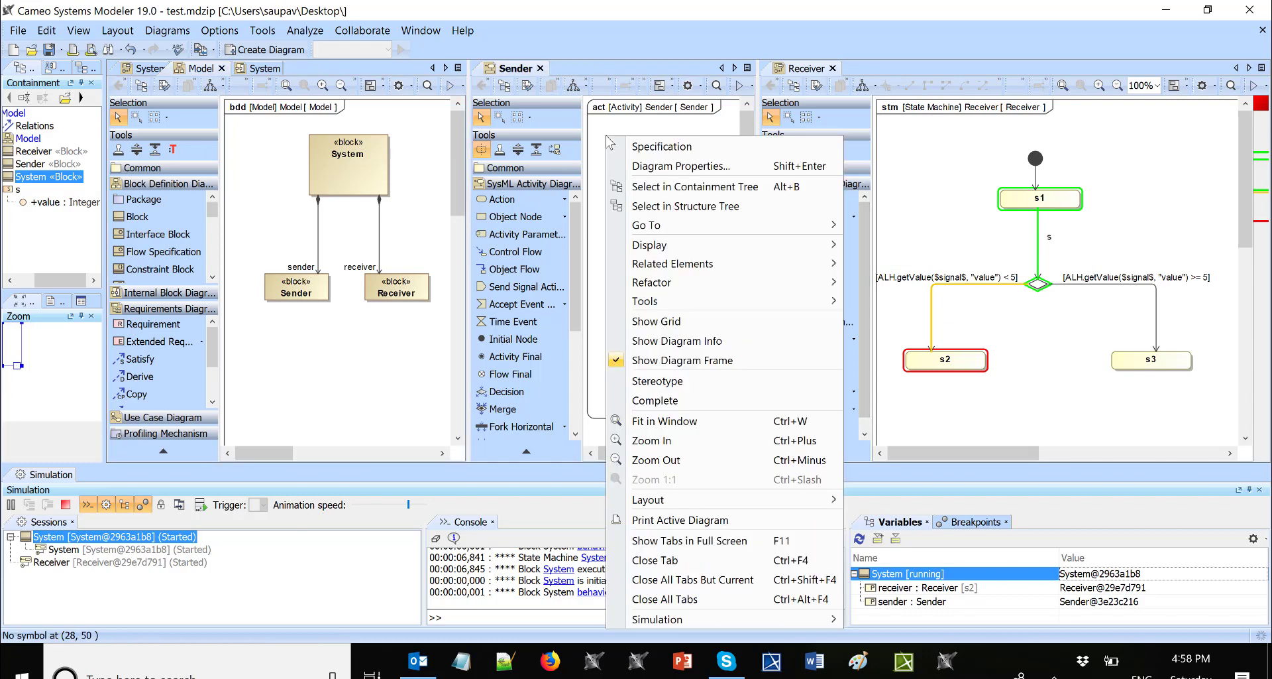
{"action": "left_click", "coordinate": [659, 188]}
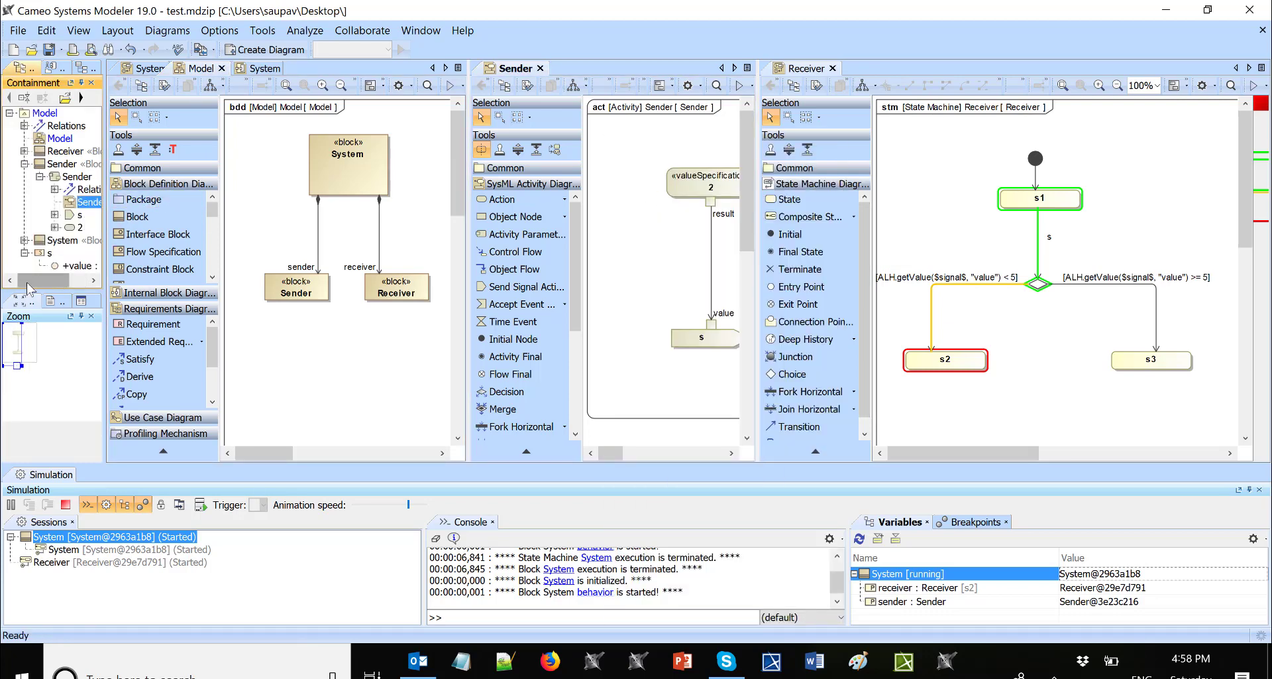
{"action": "left_click_drag", "start_coordinate": [34, 279], "coordinate": [41, 279]}
{"action": "left_click", "coordinate": [69, 177]}
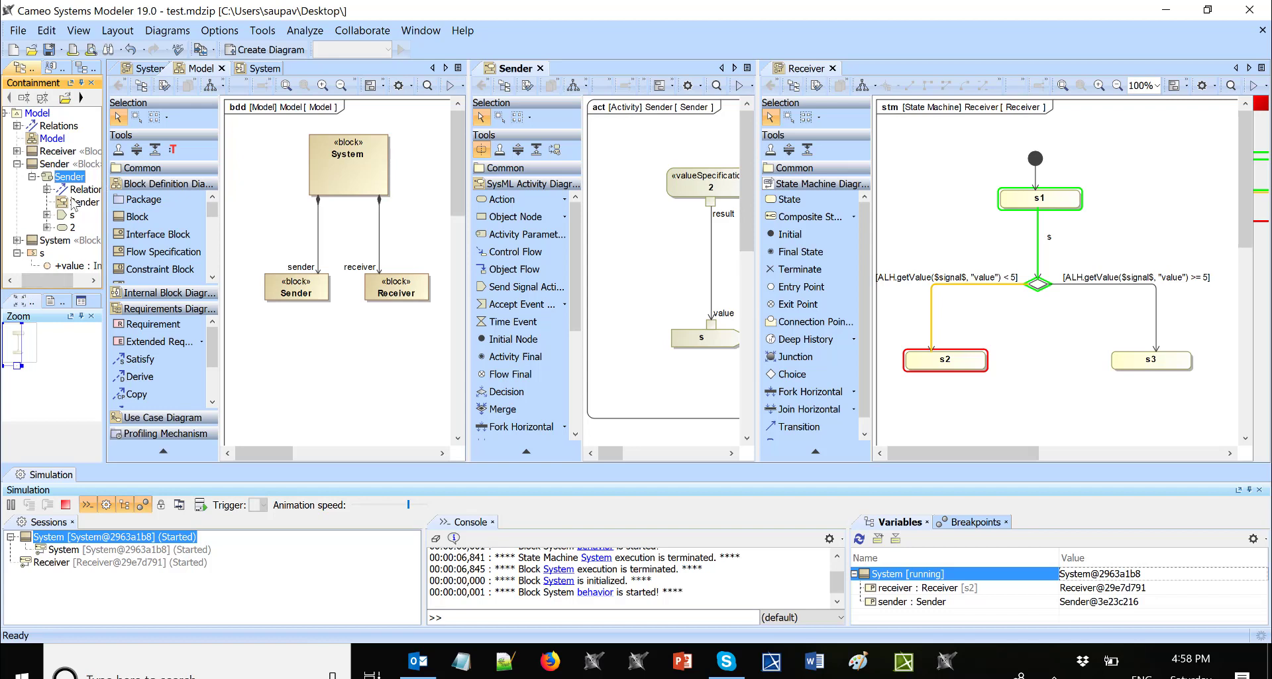
{"action": "left_click", "coordinate": [1026, 197]}
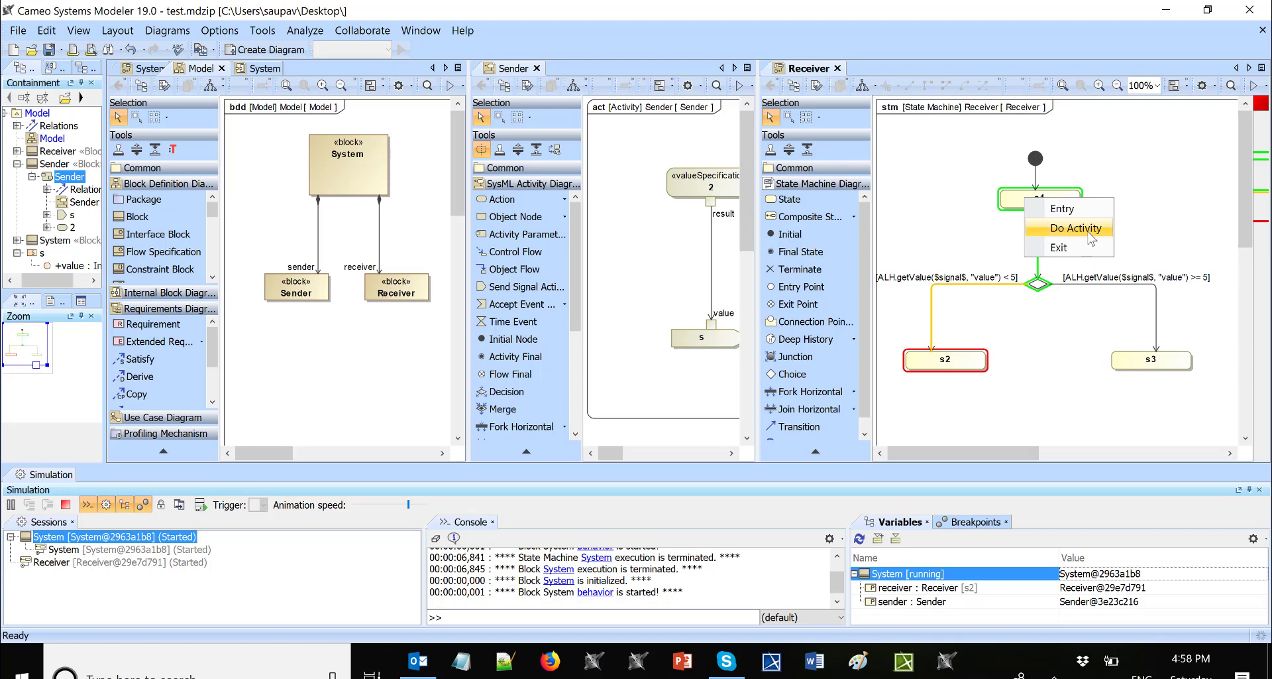
{"action": "left_click", "coordinate": [1090, 232]}
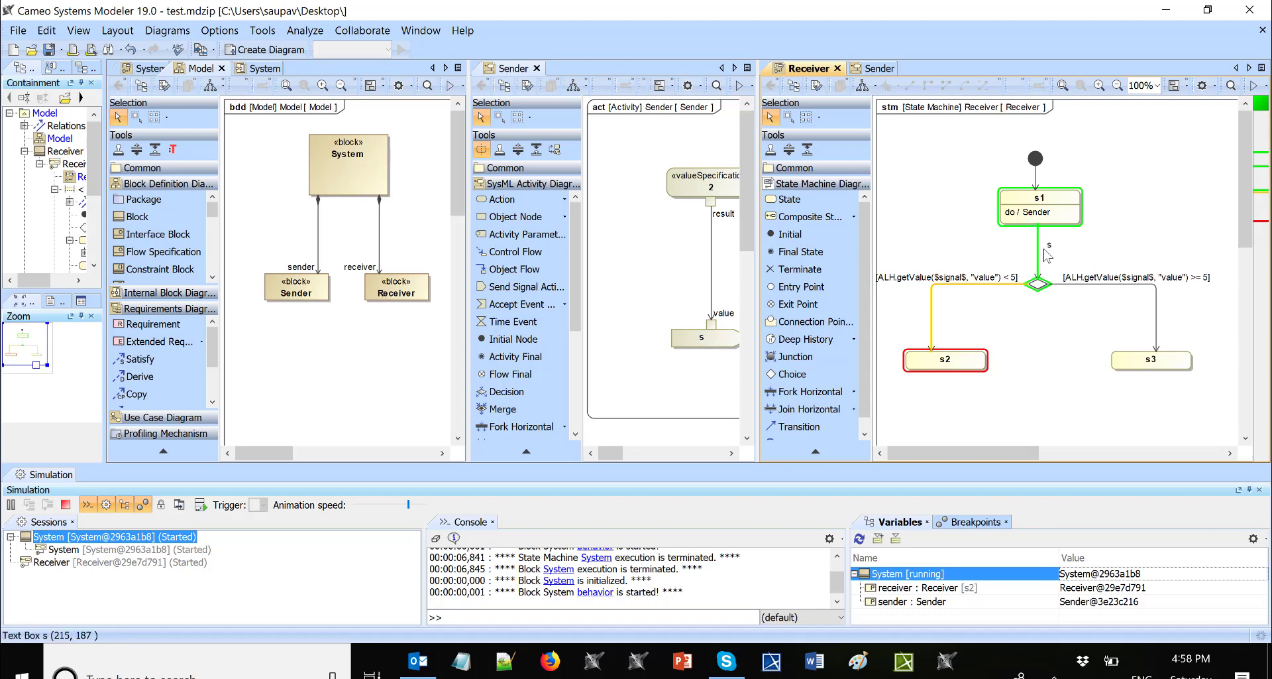
{"action": "mouse_move", "coordinate": [1036, 260]}
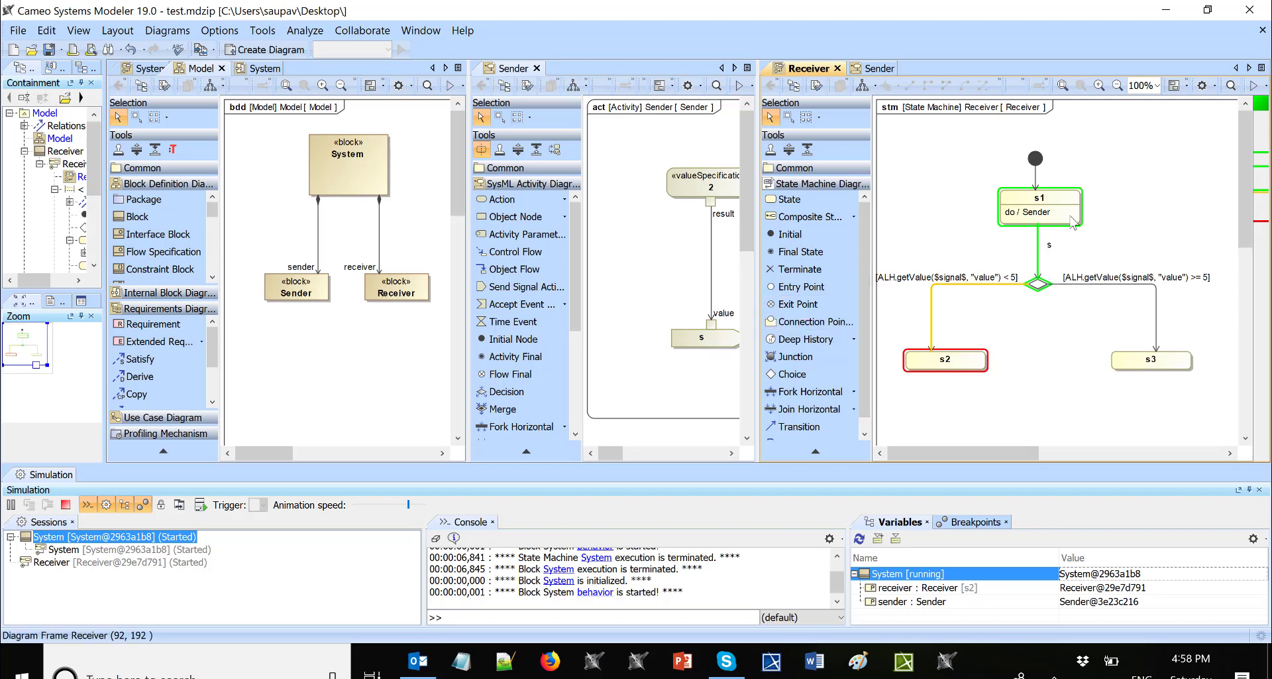
{"action": "mouse_move", "coordinate": [1038, 235]}
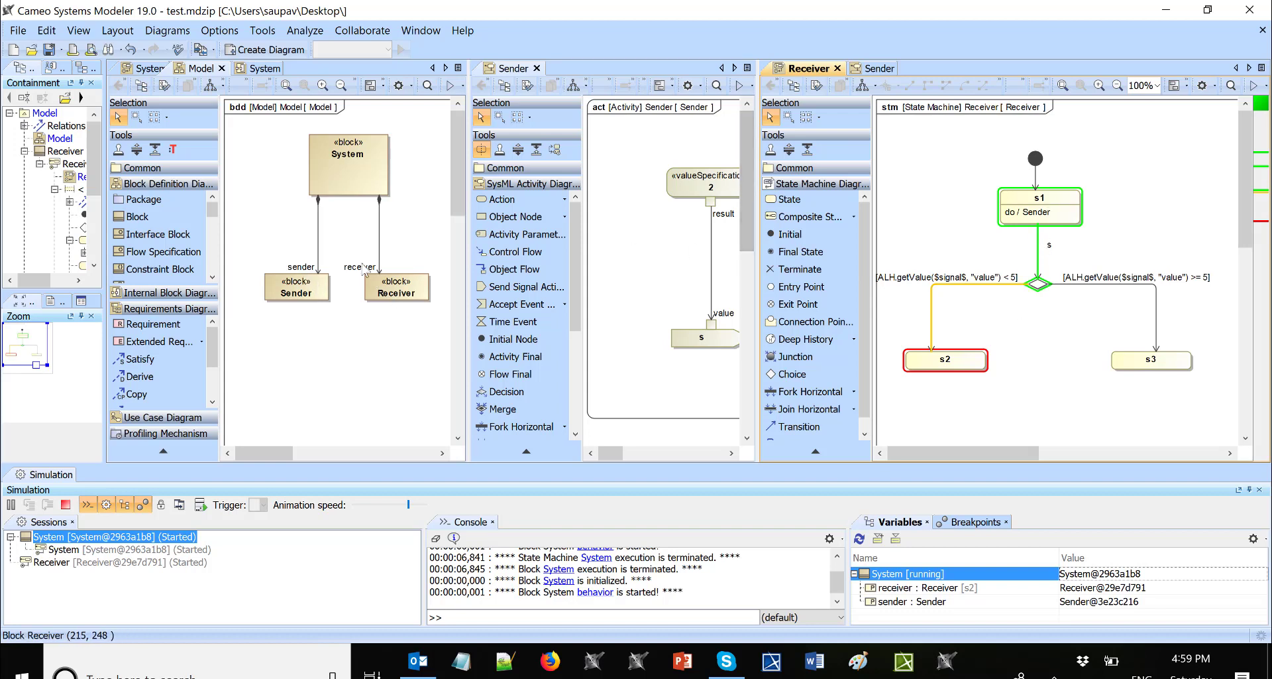
Delete the System block, then undo the attempted Sender deletion from the diagram
{"action": "left_click", "coordinate": [342, 154]}
{"action": "key", "text": "Delete"}
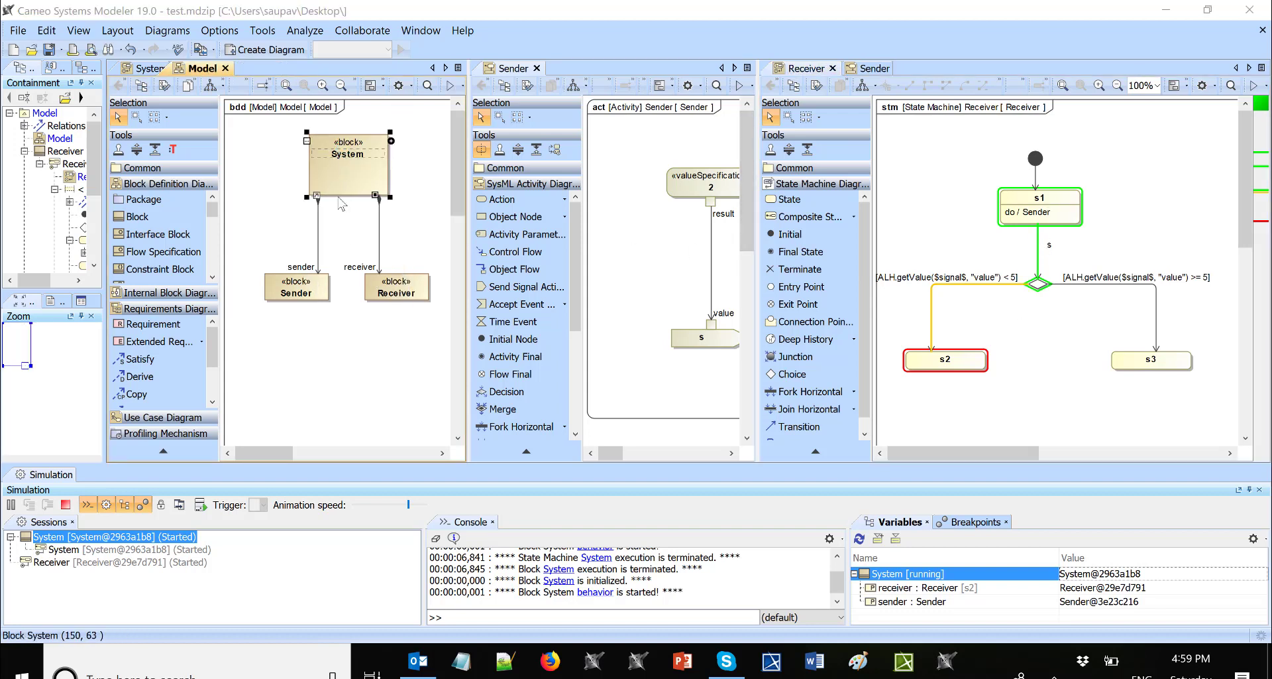
{"action": "left_click", "coordinate": [321, 297]}
{"action": "key", "text": "Delete"}
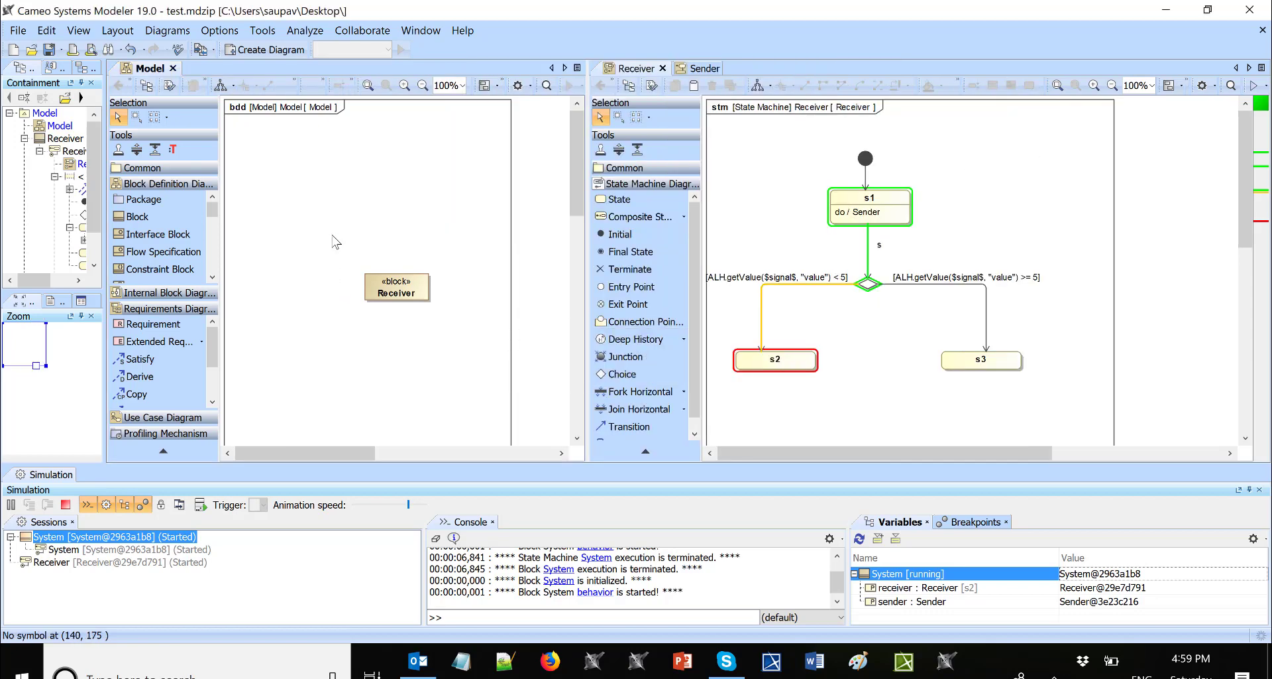
{"action": "key", "text": "ctrl+z"}
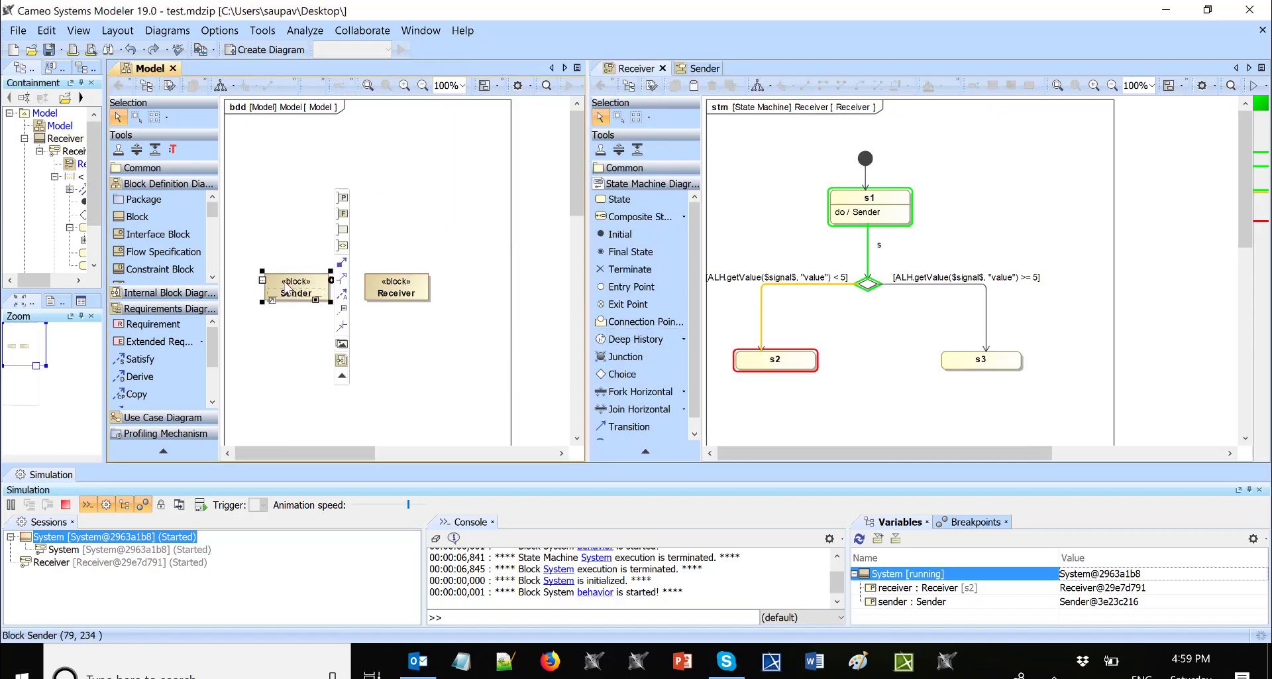
Delete the Sender block from the model via the containment tree
{"action": "right_click", "coordinate": [288, 286]}
{"action": "left_click", "coordinate": [371, 372]}
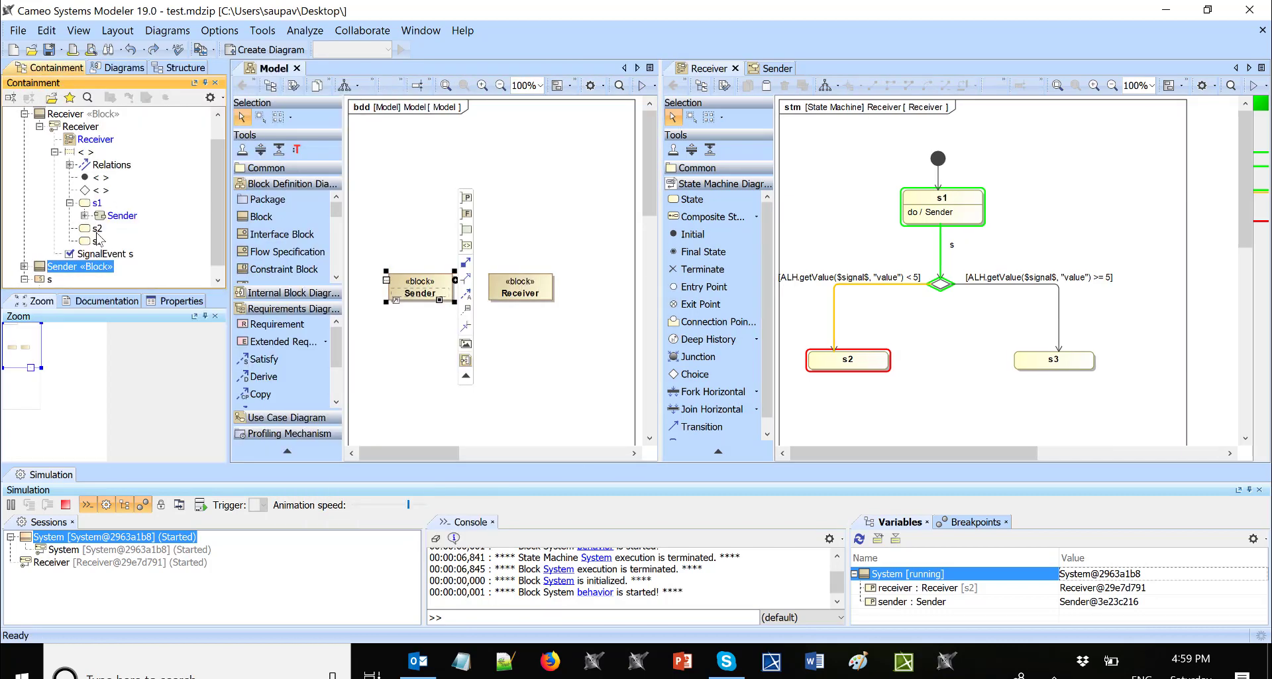
{"action": "left_click", "coordinate": [23, 265]}
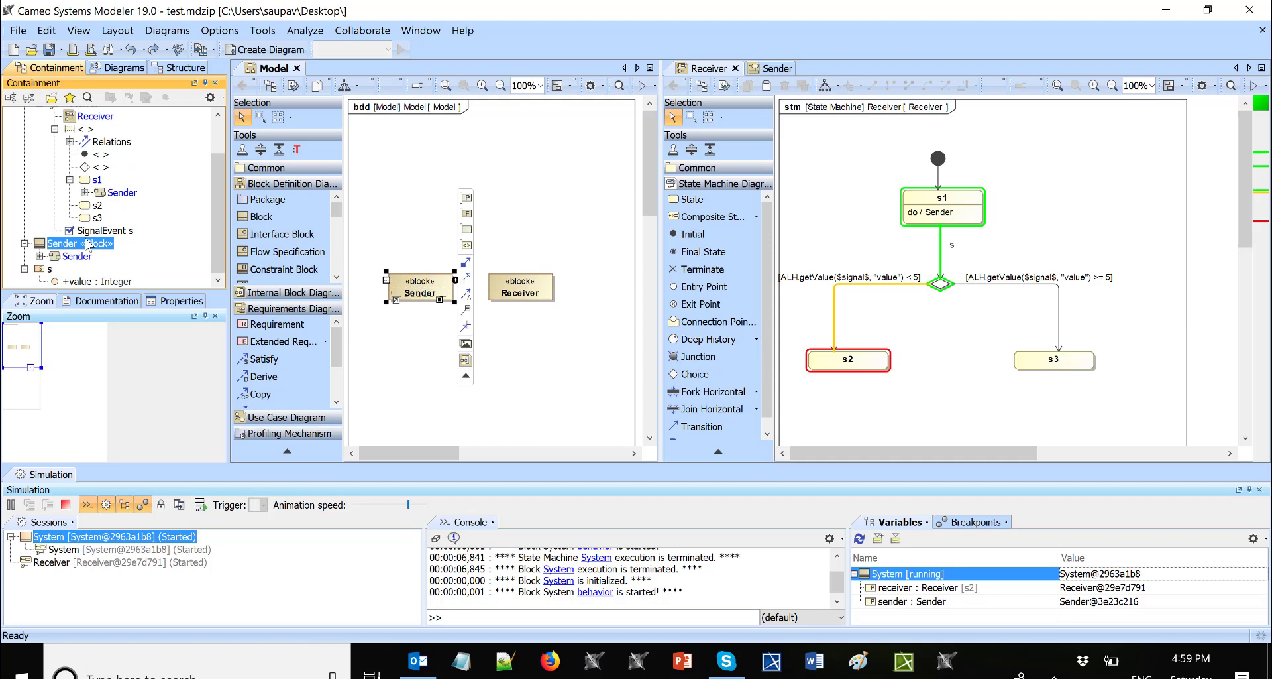
{"action": "left_click_drag", "start_coordinate": [74, 256], "coordinate": [46, 113]}
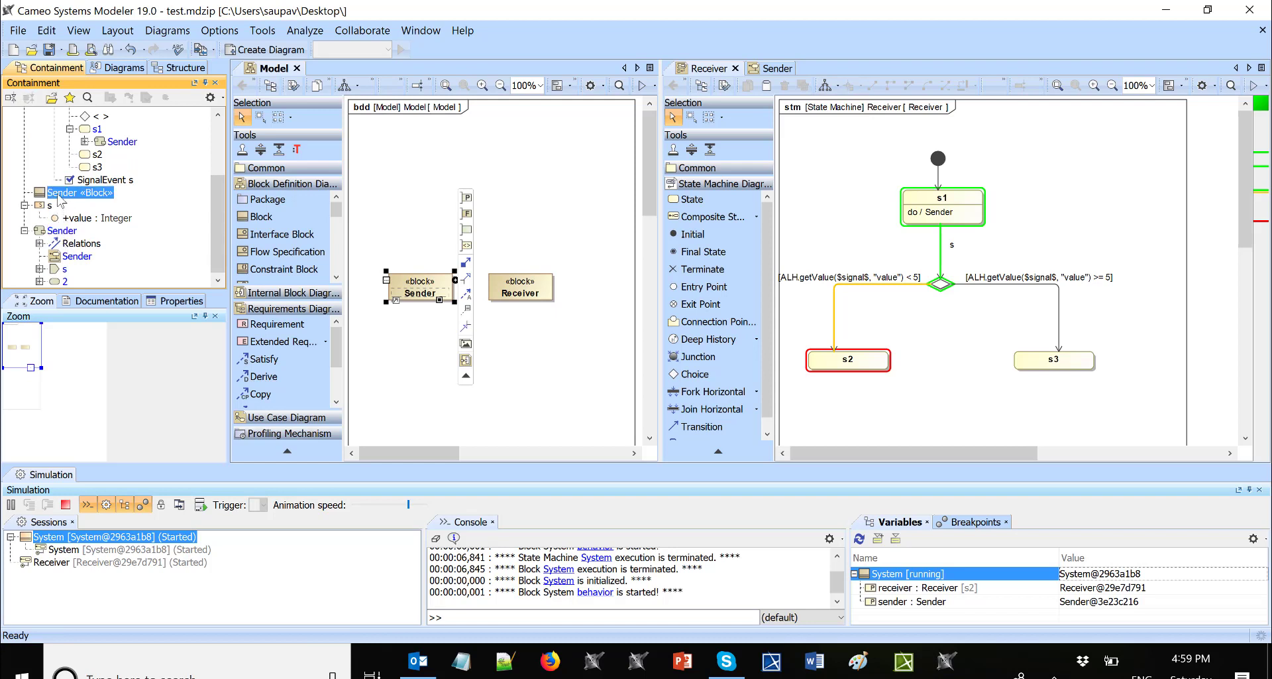
{"action": "key", "text": "Delete"}
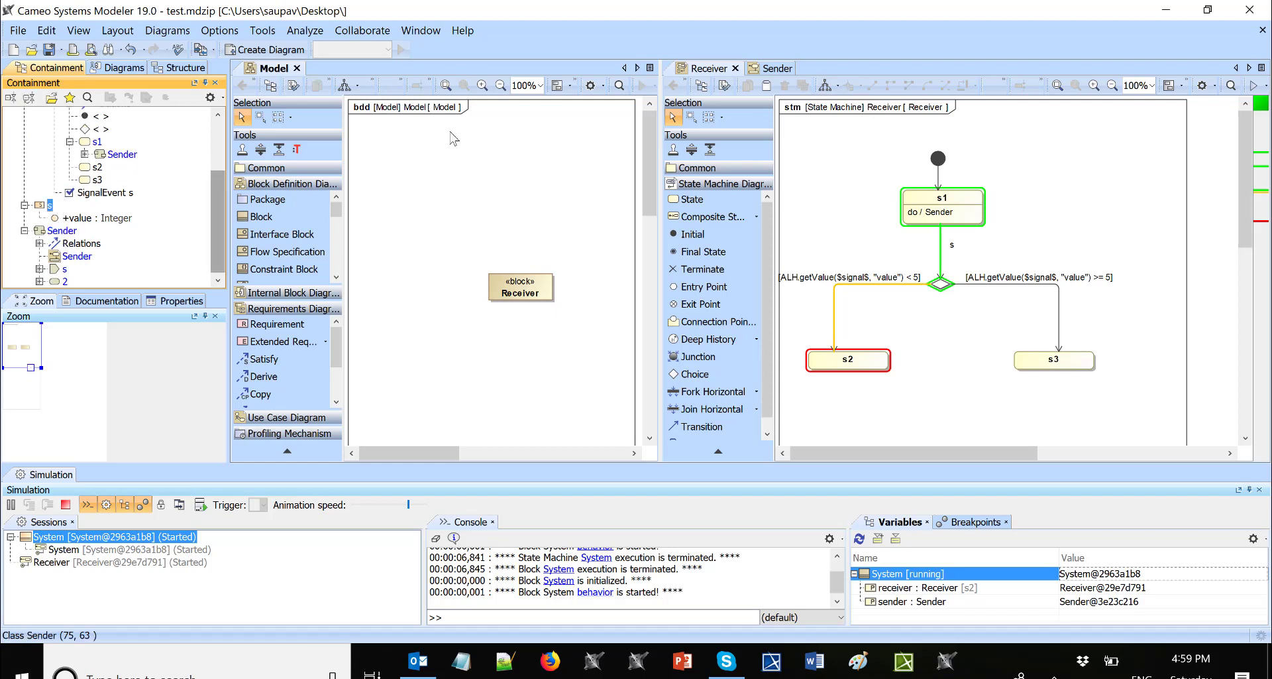
Move the Receiver block up-left and shrink the bdd frame around it
{"action": "left_click", "coordinate": [621, 111]}
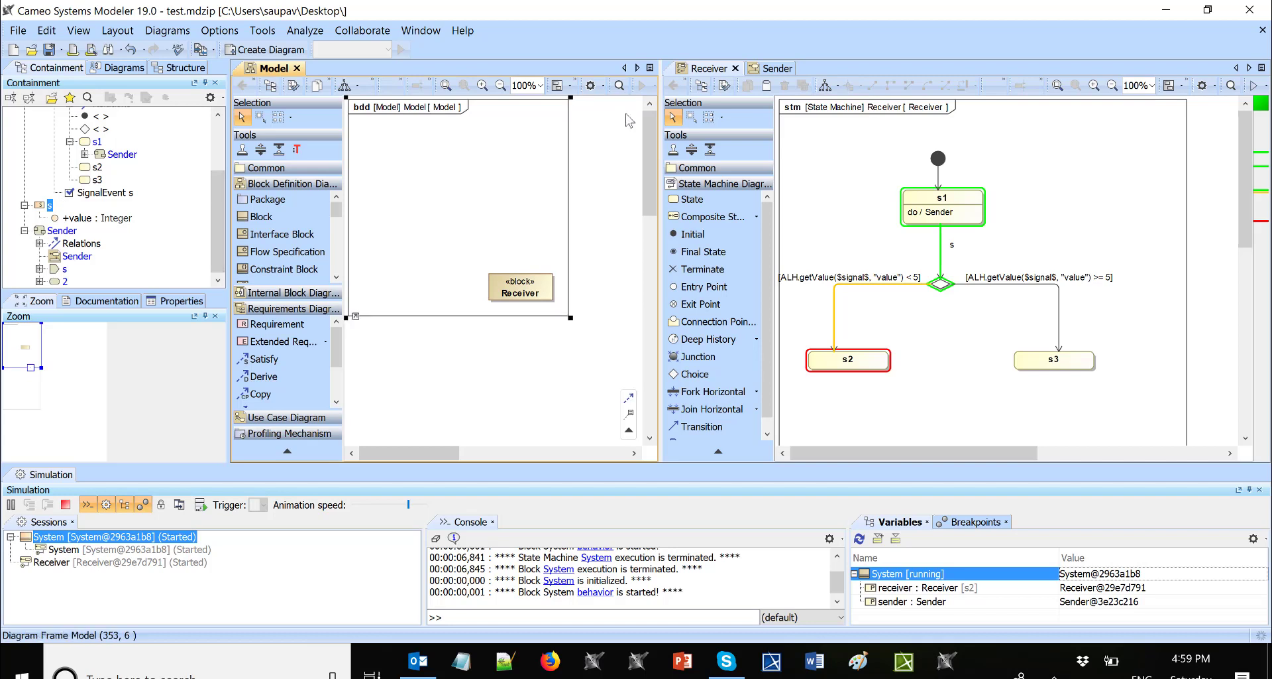
{"action": "left_click_drag", "start_coordinate": [531, 298], "coordinate": [464, 215]}
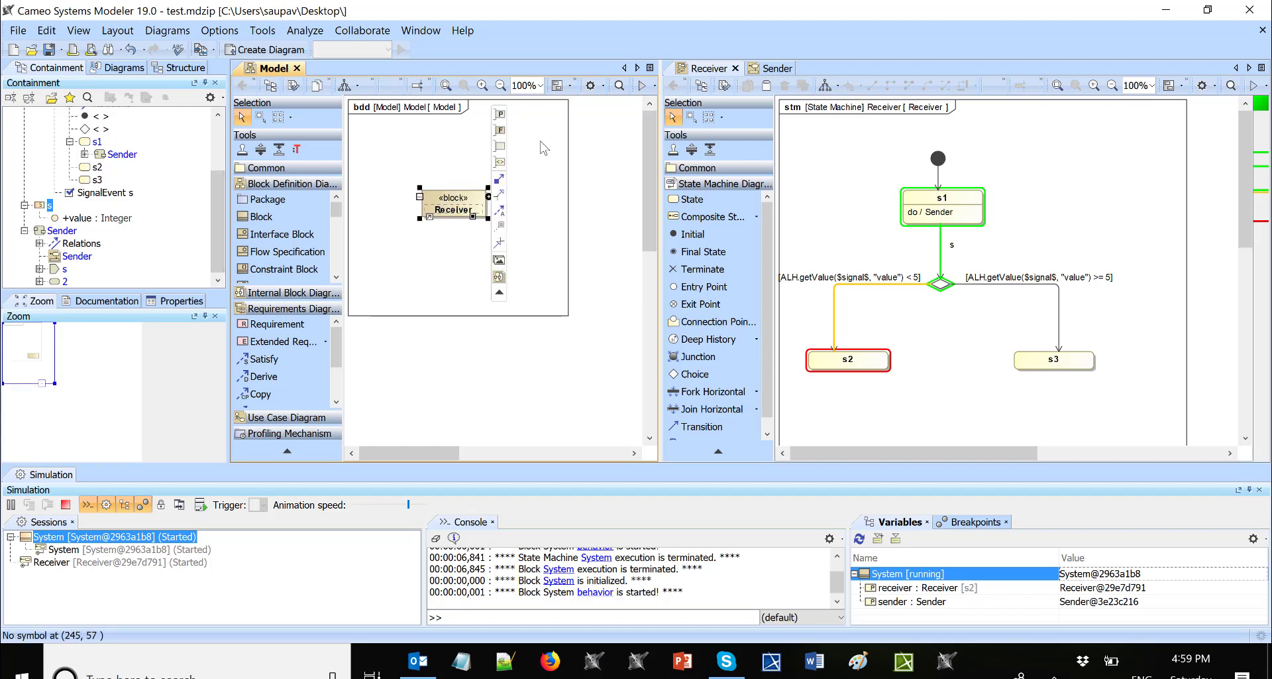
{"action": "left_click", "coordinate": [557, 316]}
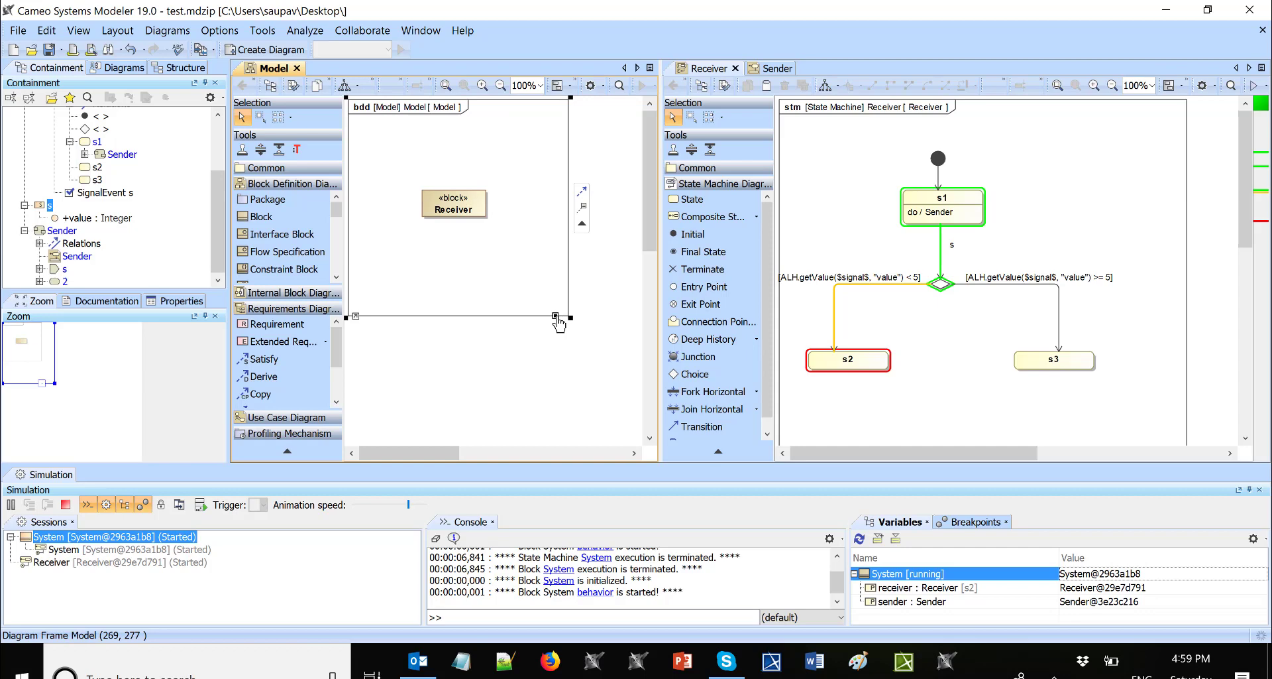
{"action": "left_click_drag", "start_coordinate": [556, 316], "coordinate": [512, 257]}
{"action": "left_click", "coordinate": [512, 257]}
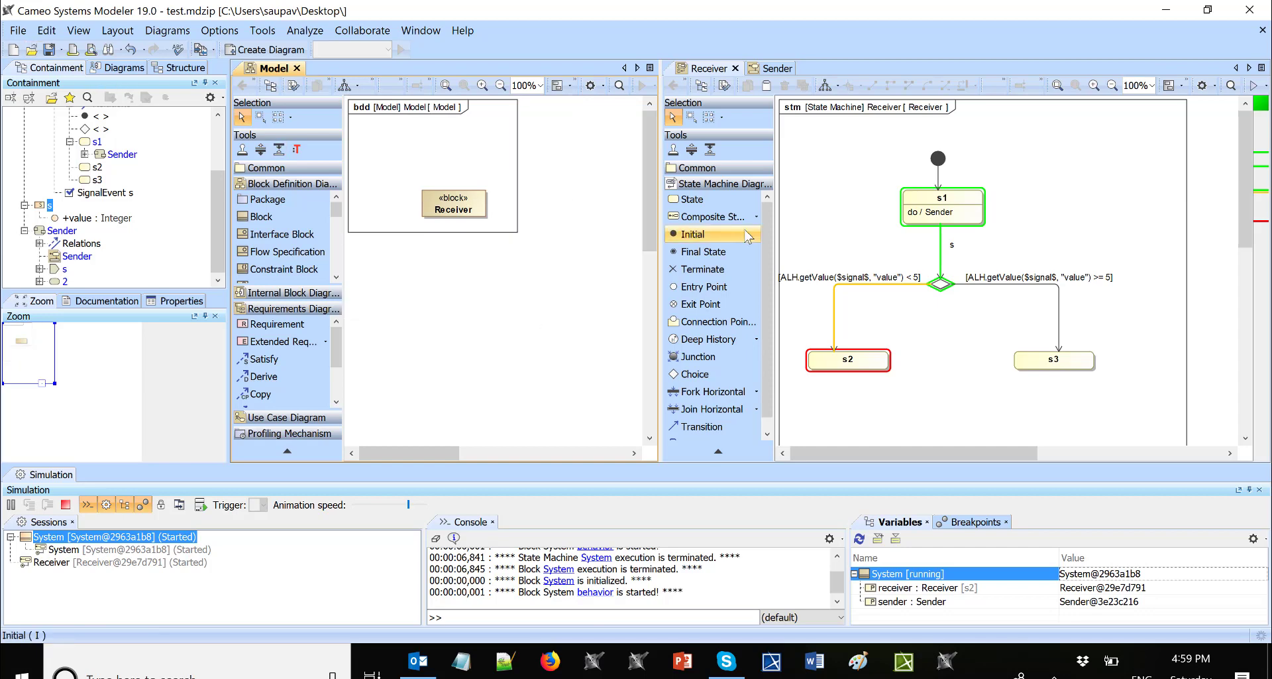
Launch a simulation of the Receiver block, ending the old execution
{"action": "right_click", "coordinate": [441, 212]}
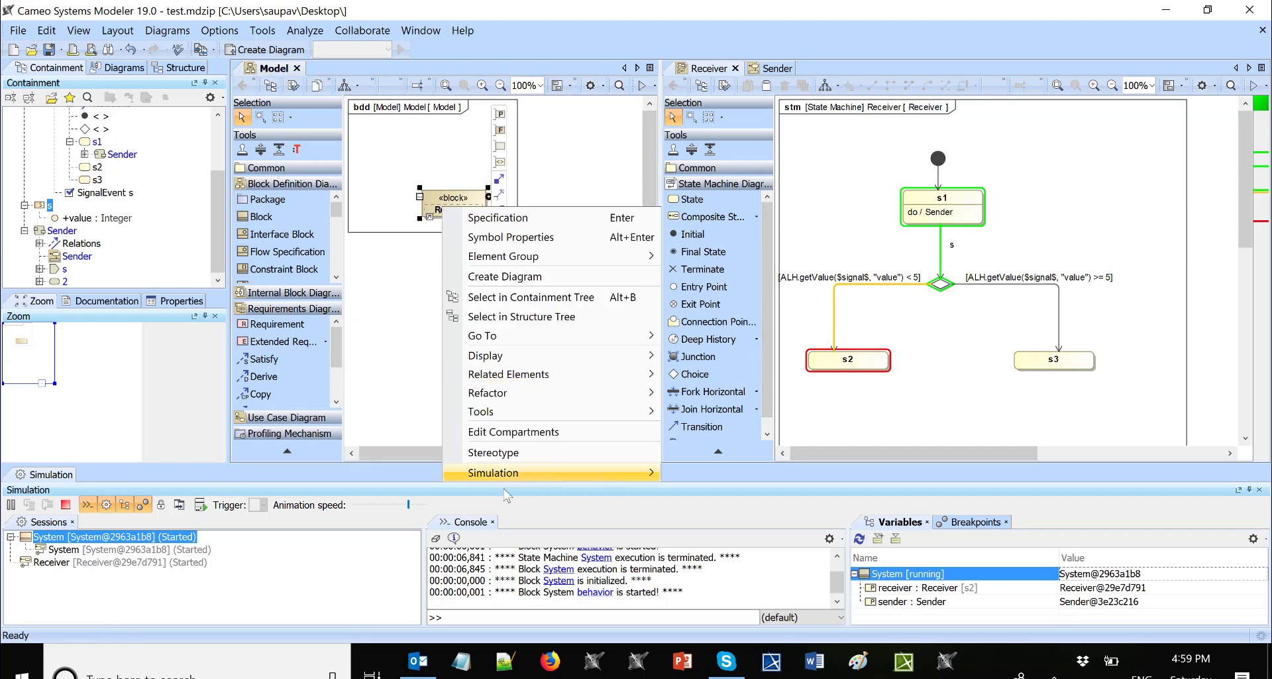
{"action": "mouse_move", "coordinate": [649, 473]}
{"action": "left_click", "coordinate": [712, 473]}
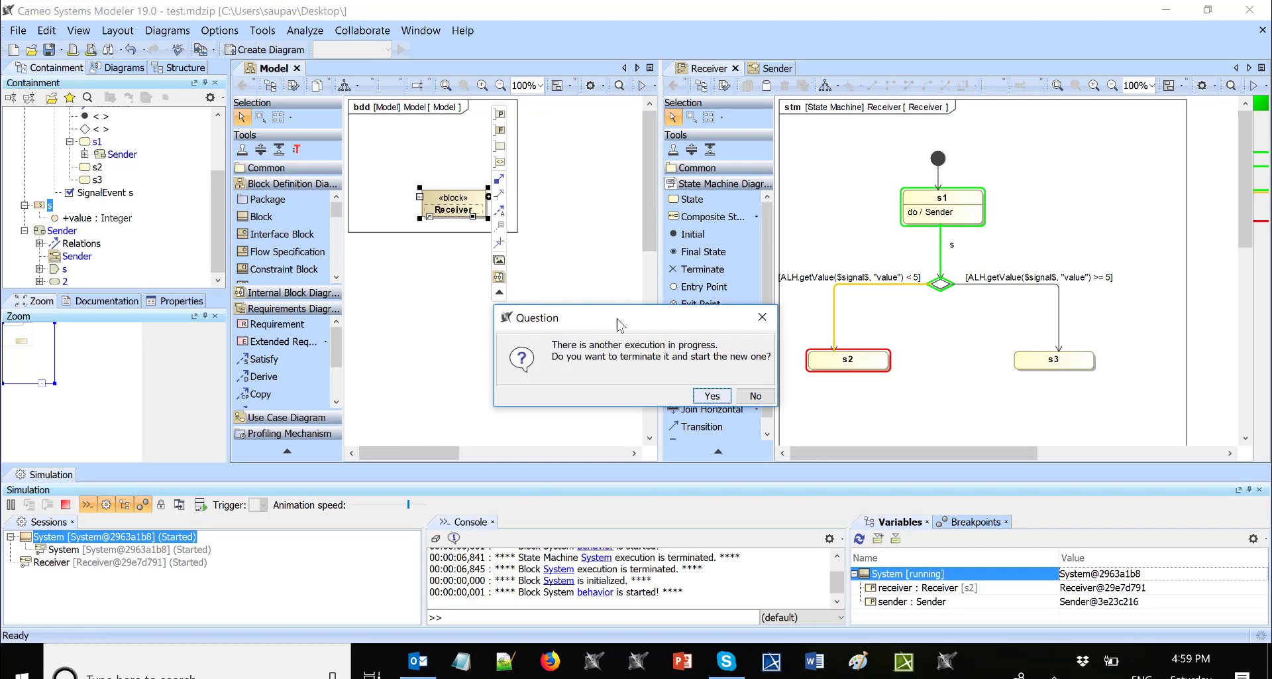
{"action": "left_click", "coordinate": [712, 396]}
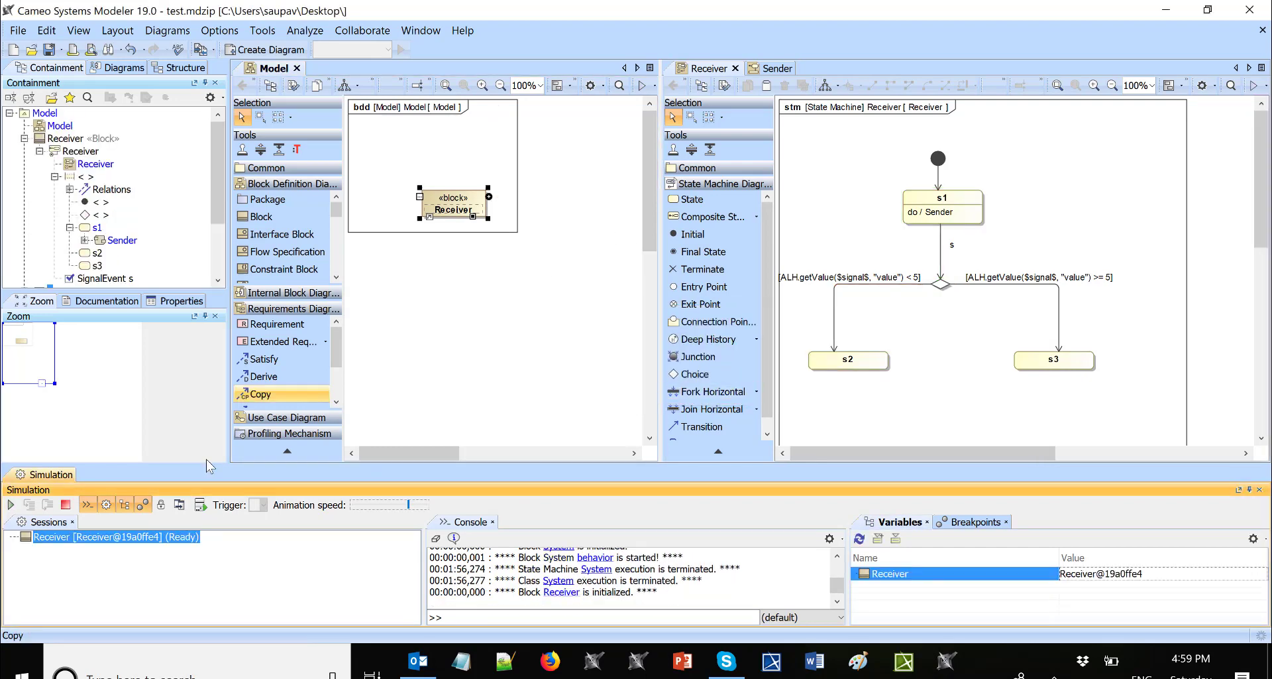
Run the Receiver simulation to reach s2 and open the Sender activity diagram
{"action": "left_click", "coordinate": [452, 197]}
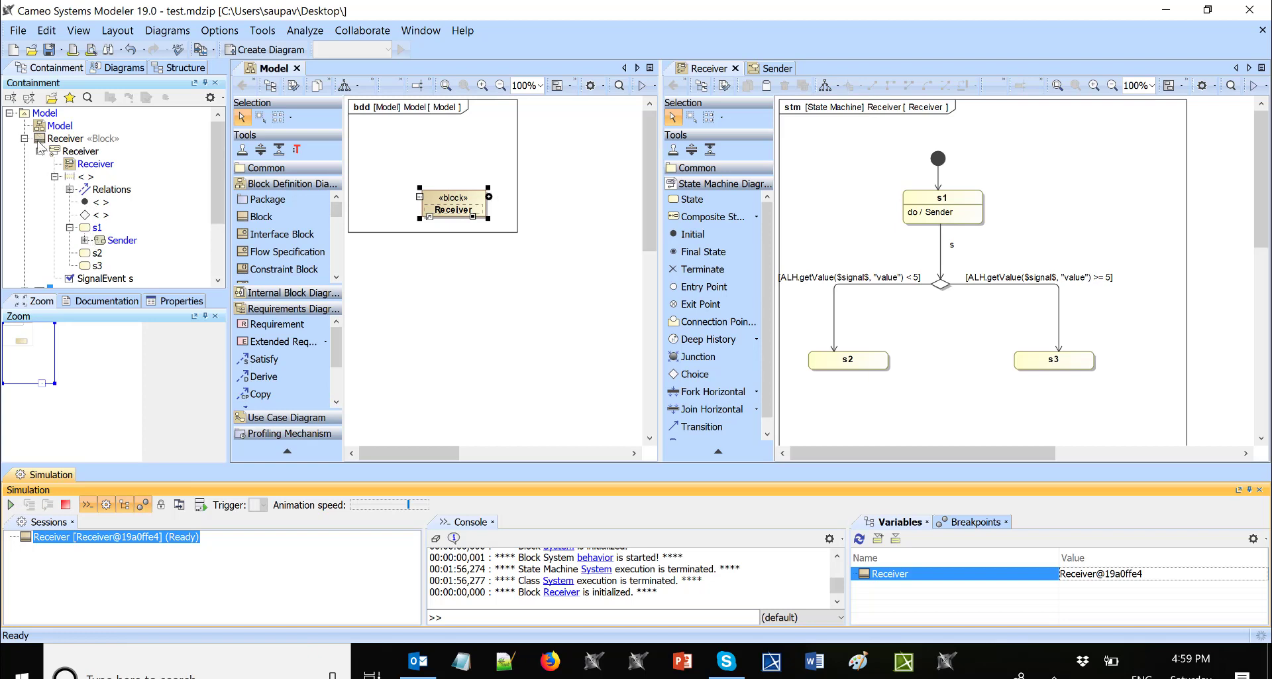
{"action": "scroll", "coordinate": [47, 192], "scroll_direction": "down", "scroll_amount": 3}
{"action": "left_click", "coordinate": [39, 270]}
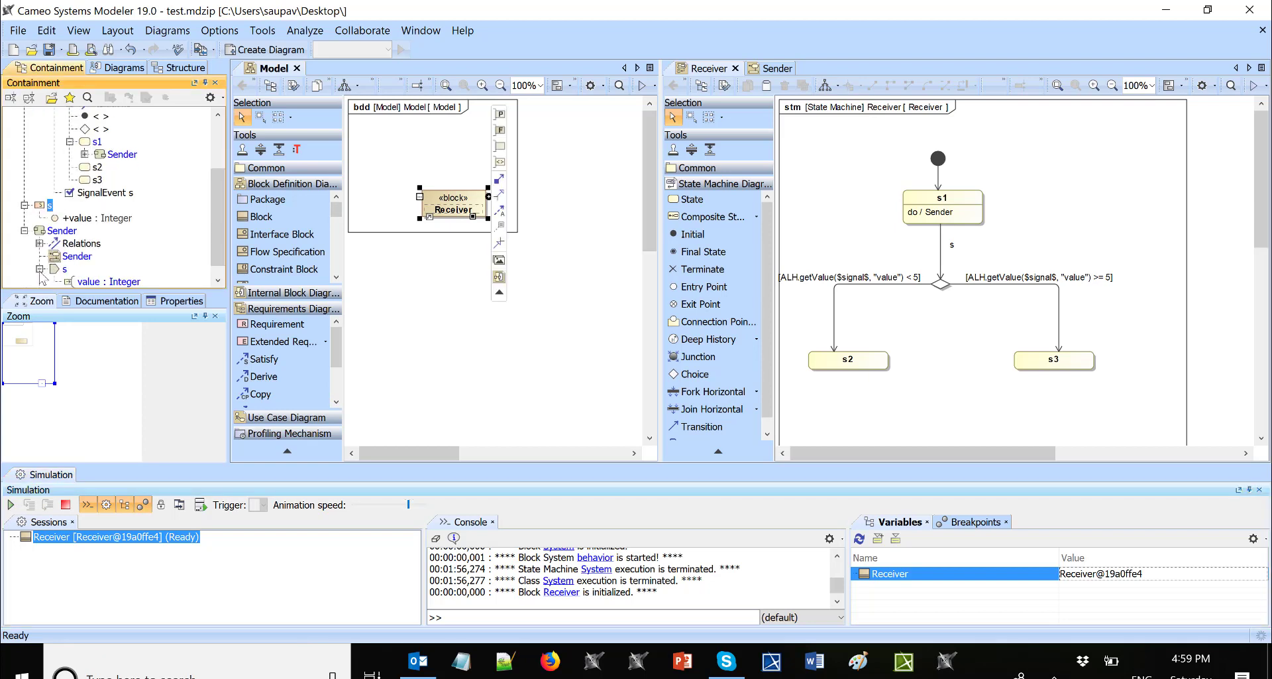
{"action": "left_click", "coordinate": [39, 269]}
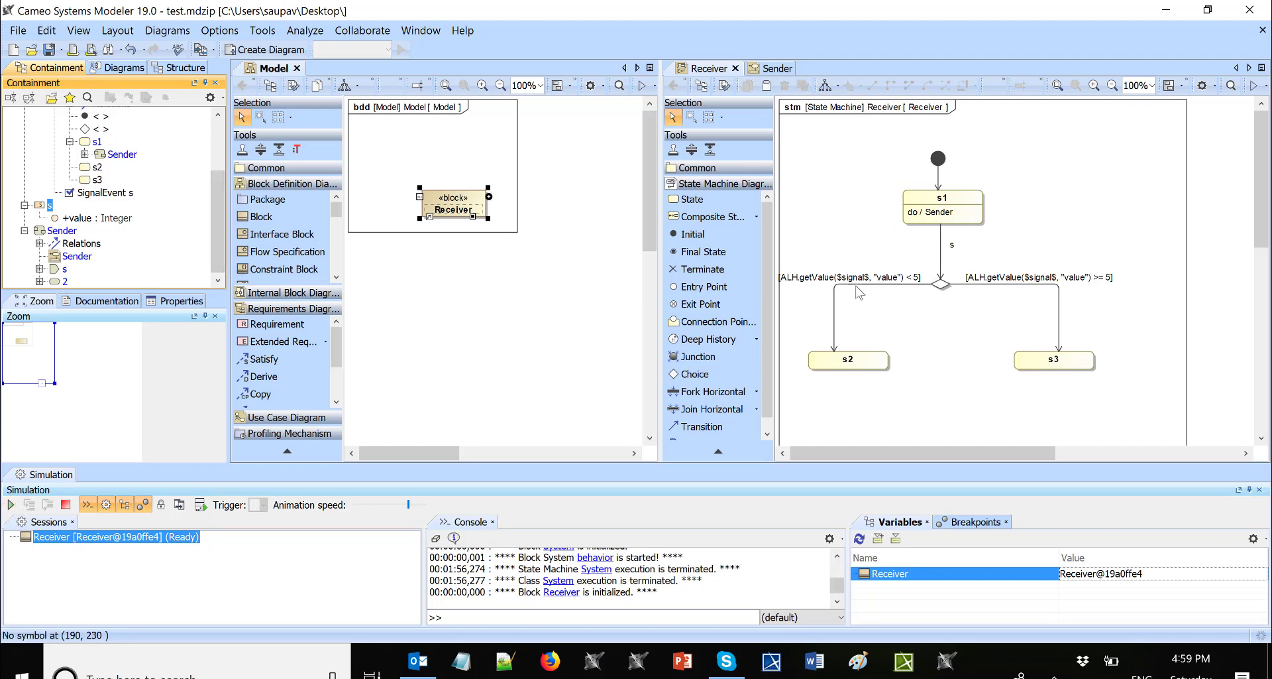
{"action": "left_click", "coordinate": [11, 504]}
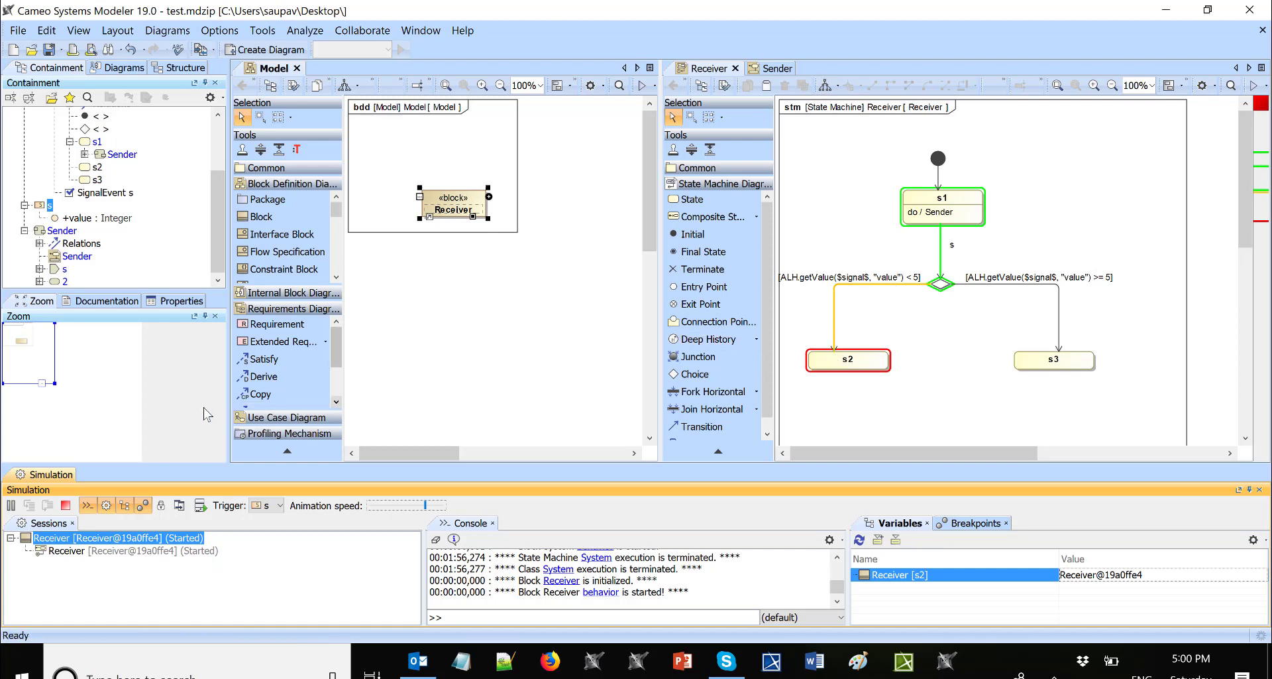
{"action": "double_click", "coordinate": [54, 258]}
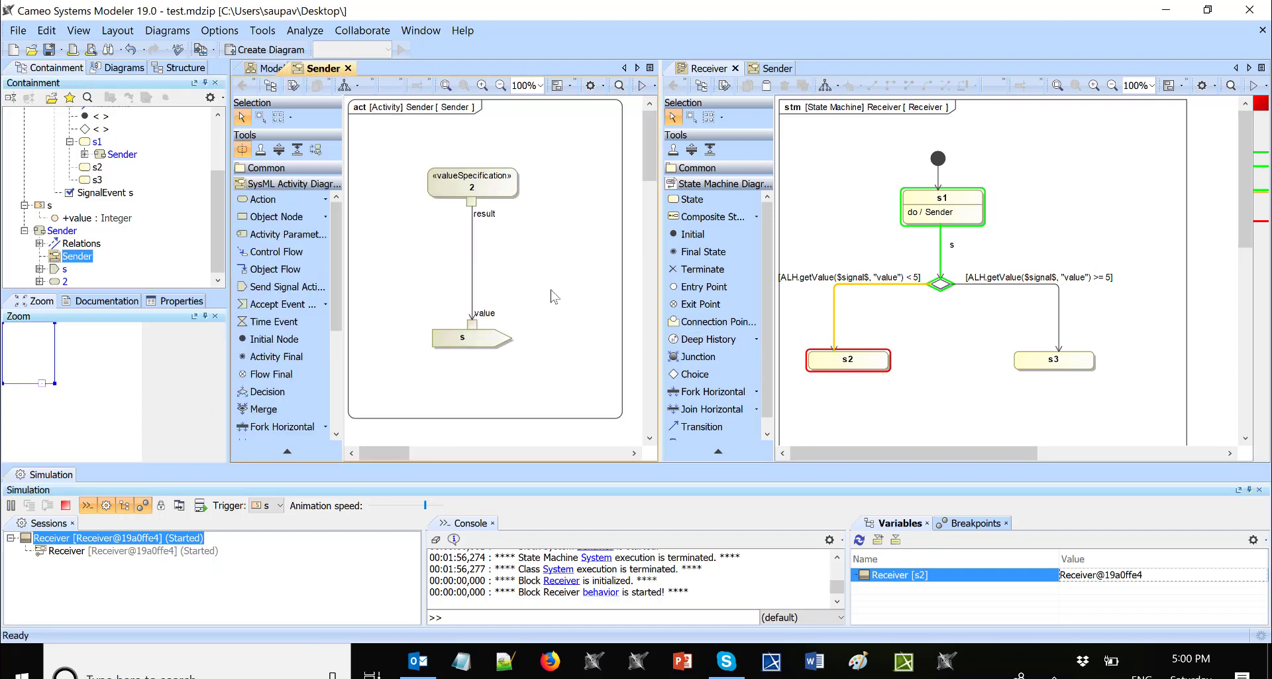
Change the Sender's value specification from 2 to 6, then terminate and restart the Receiver simulation
{"action": "left_click", "coordinate": [496, 188]}
{"action": "left_click", "coordinate": [473, 188]}
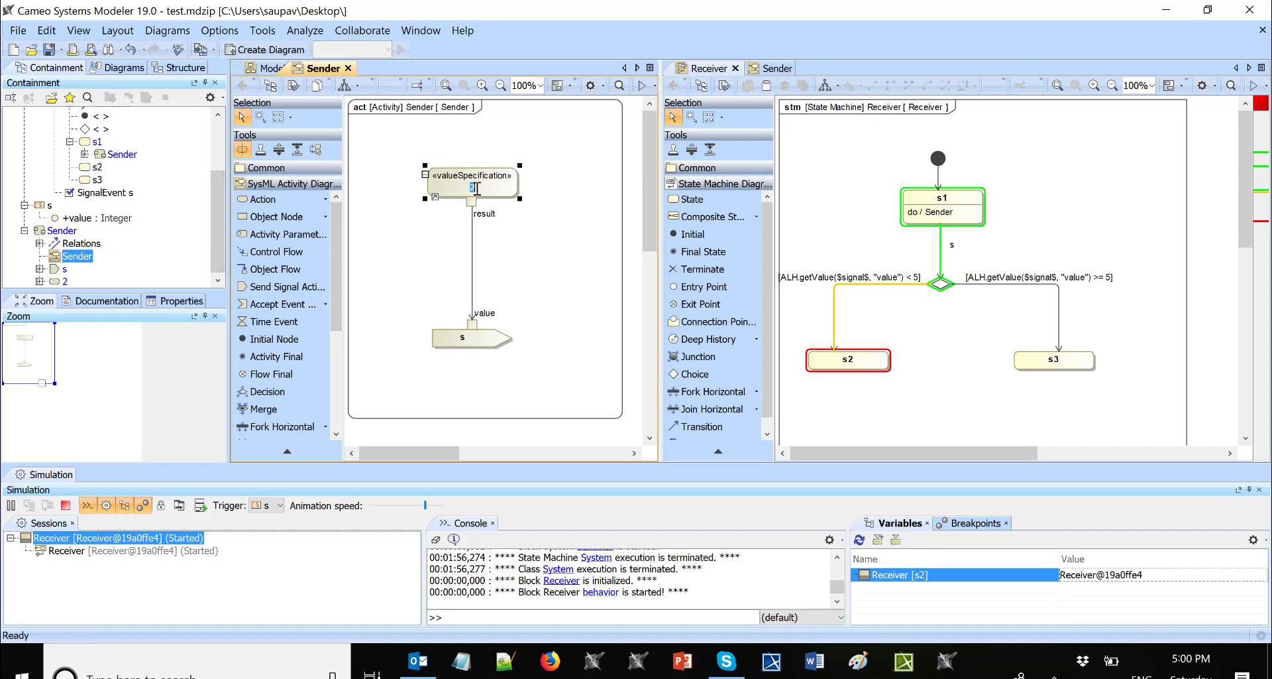
{"action": "type", "text": "4"}
{"action": "type", "text": "6"}
{"action": "left_click", "coordinate": [542, 277]}
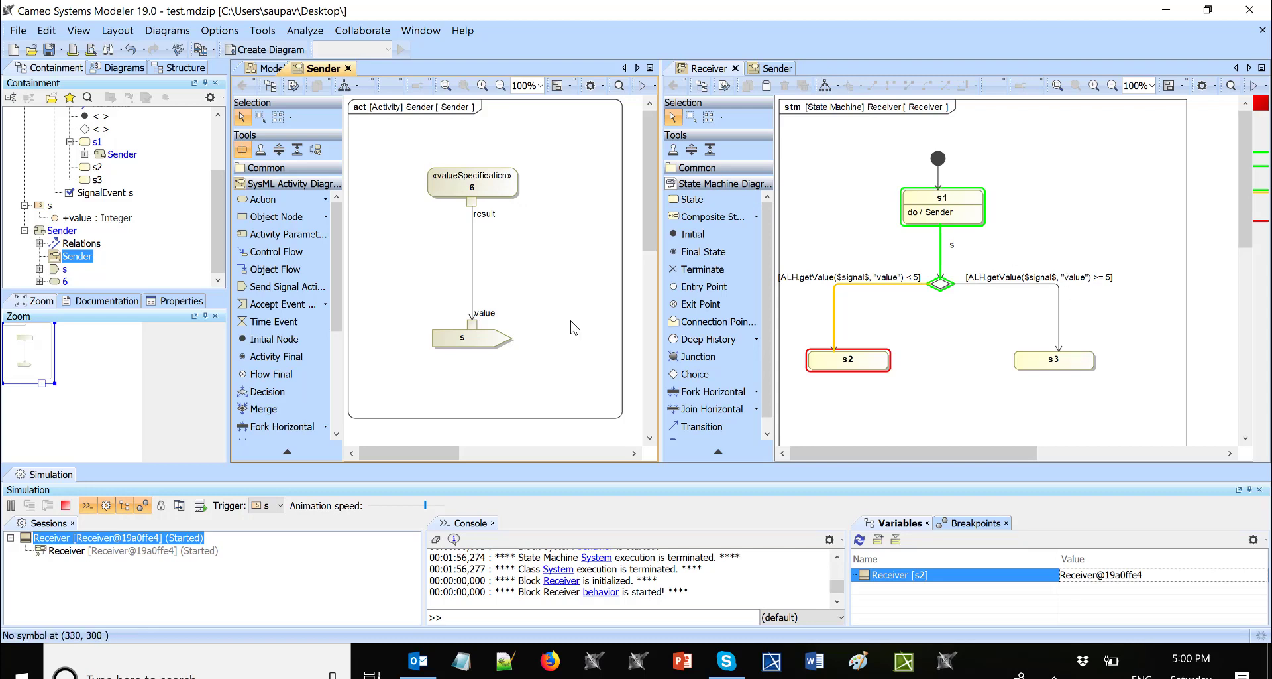
{"action": "left_click", "coordinate": [65, 505]}
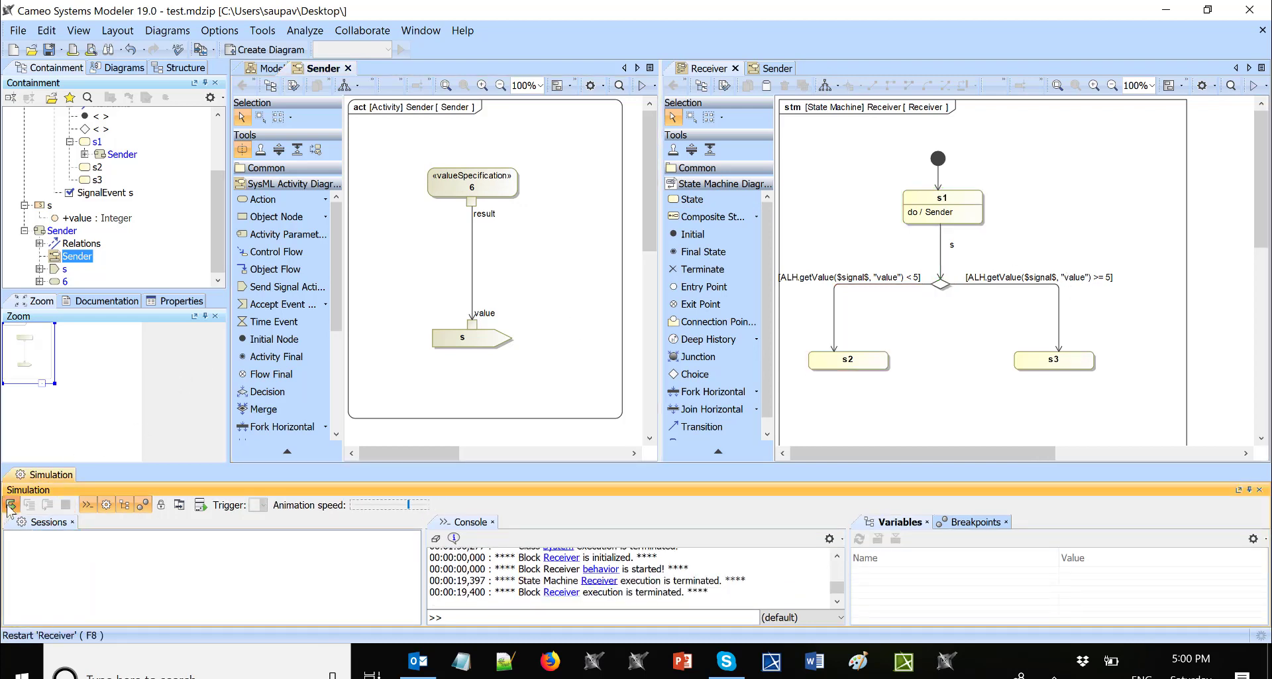
{"action": "left_click", "coordinate": [10, 506]}
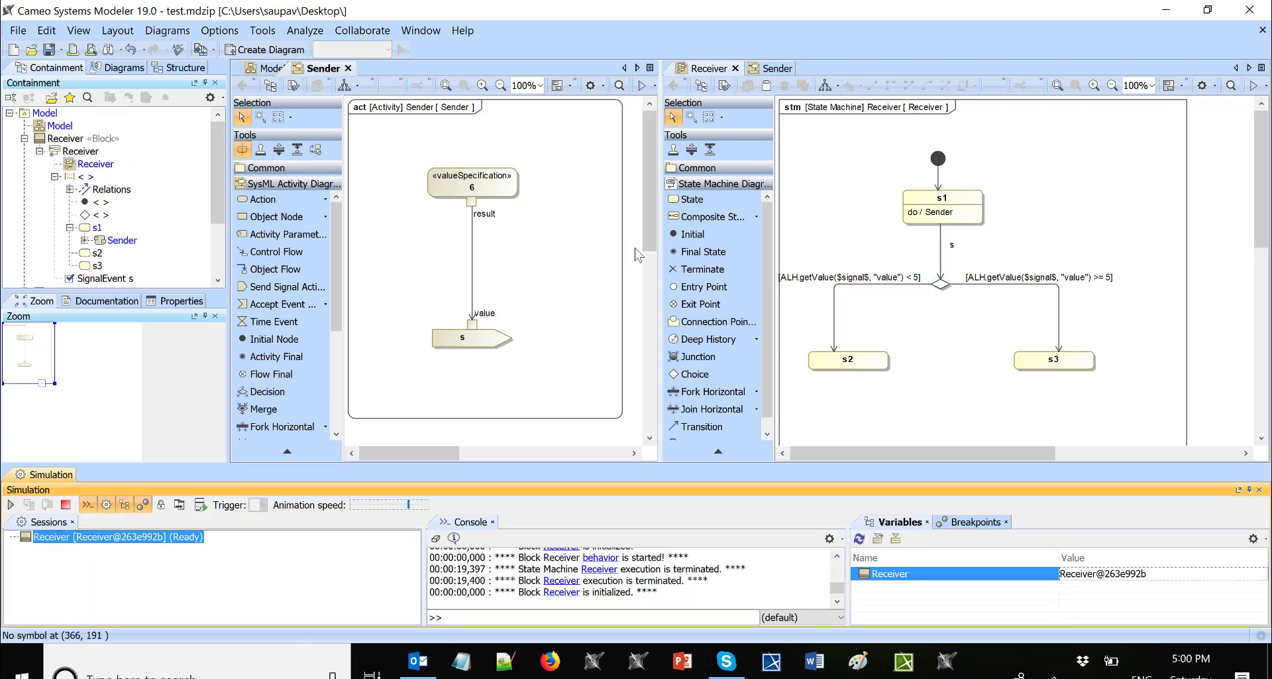